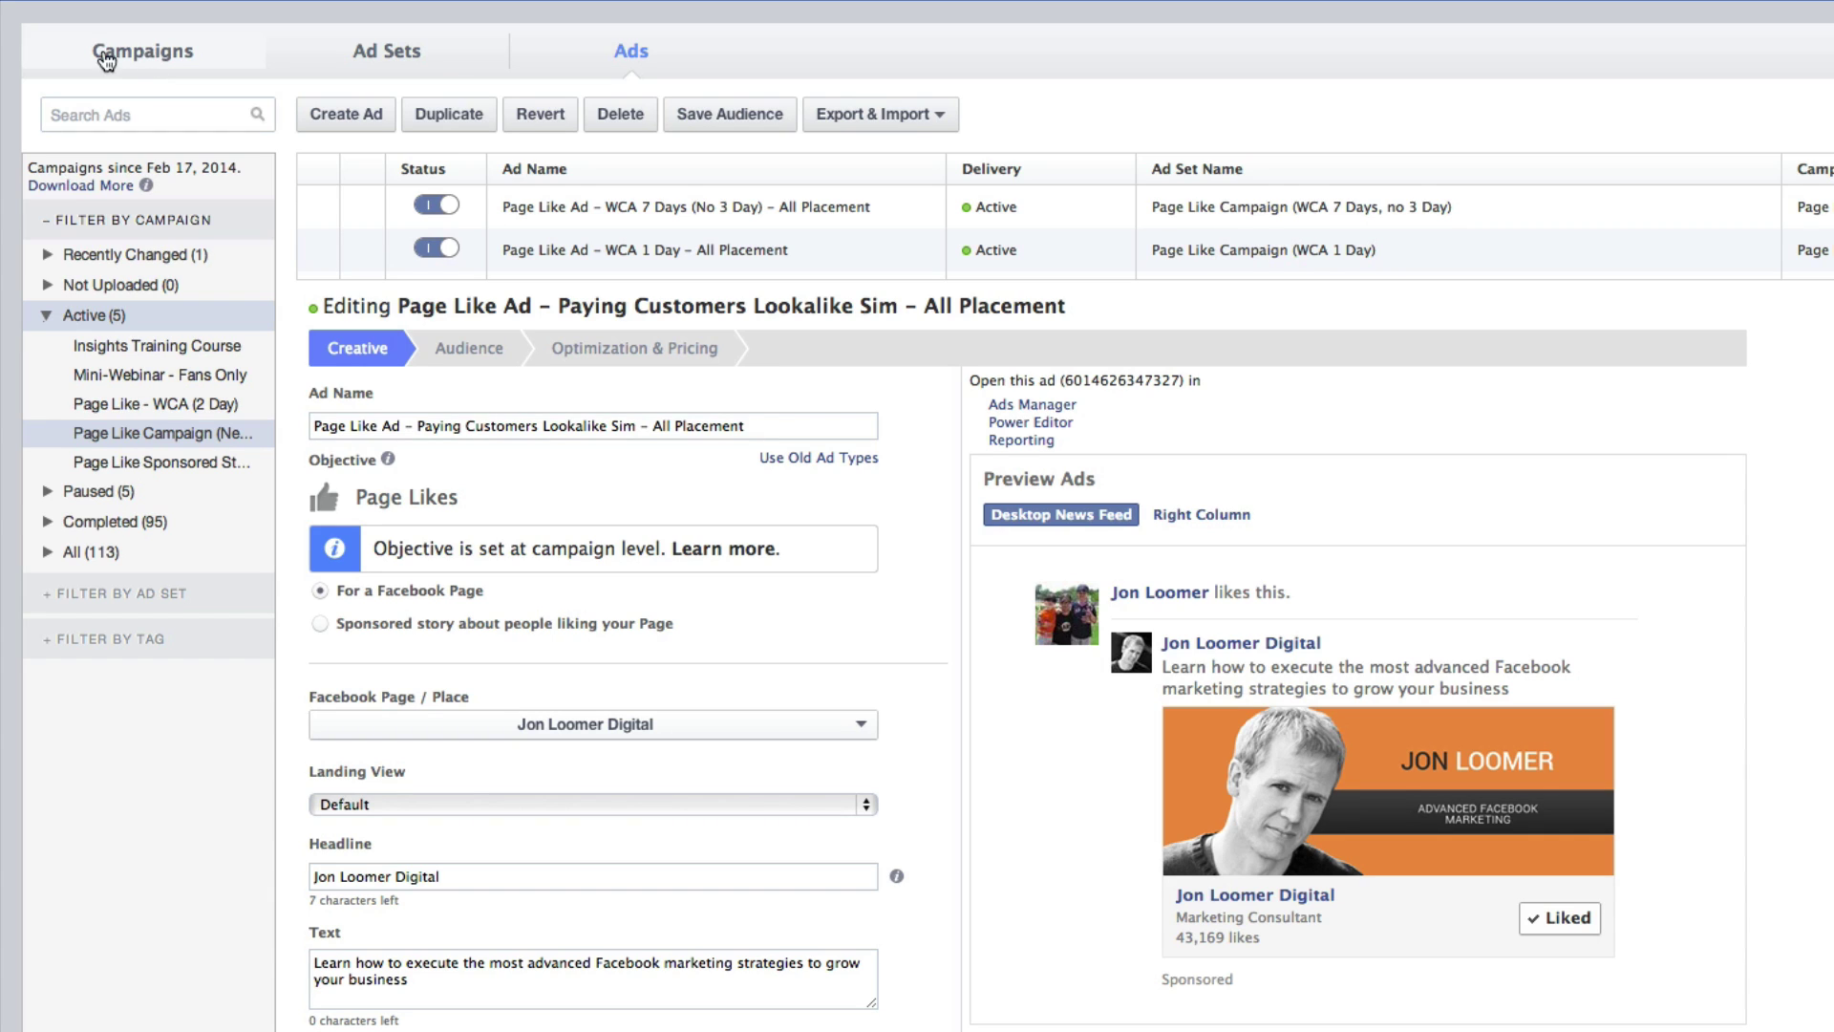
Start a new campaign named 'Test Clicks to Website Campaign' with the Clicks to Website objective
click(129, 52)
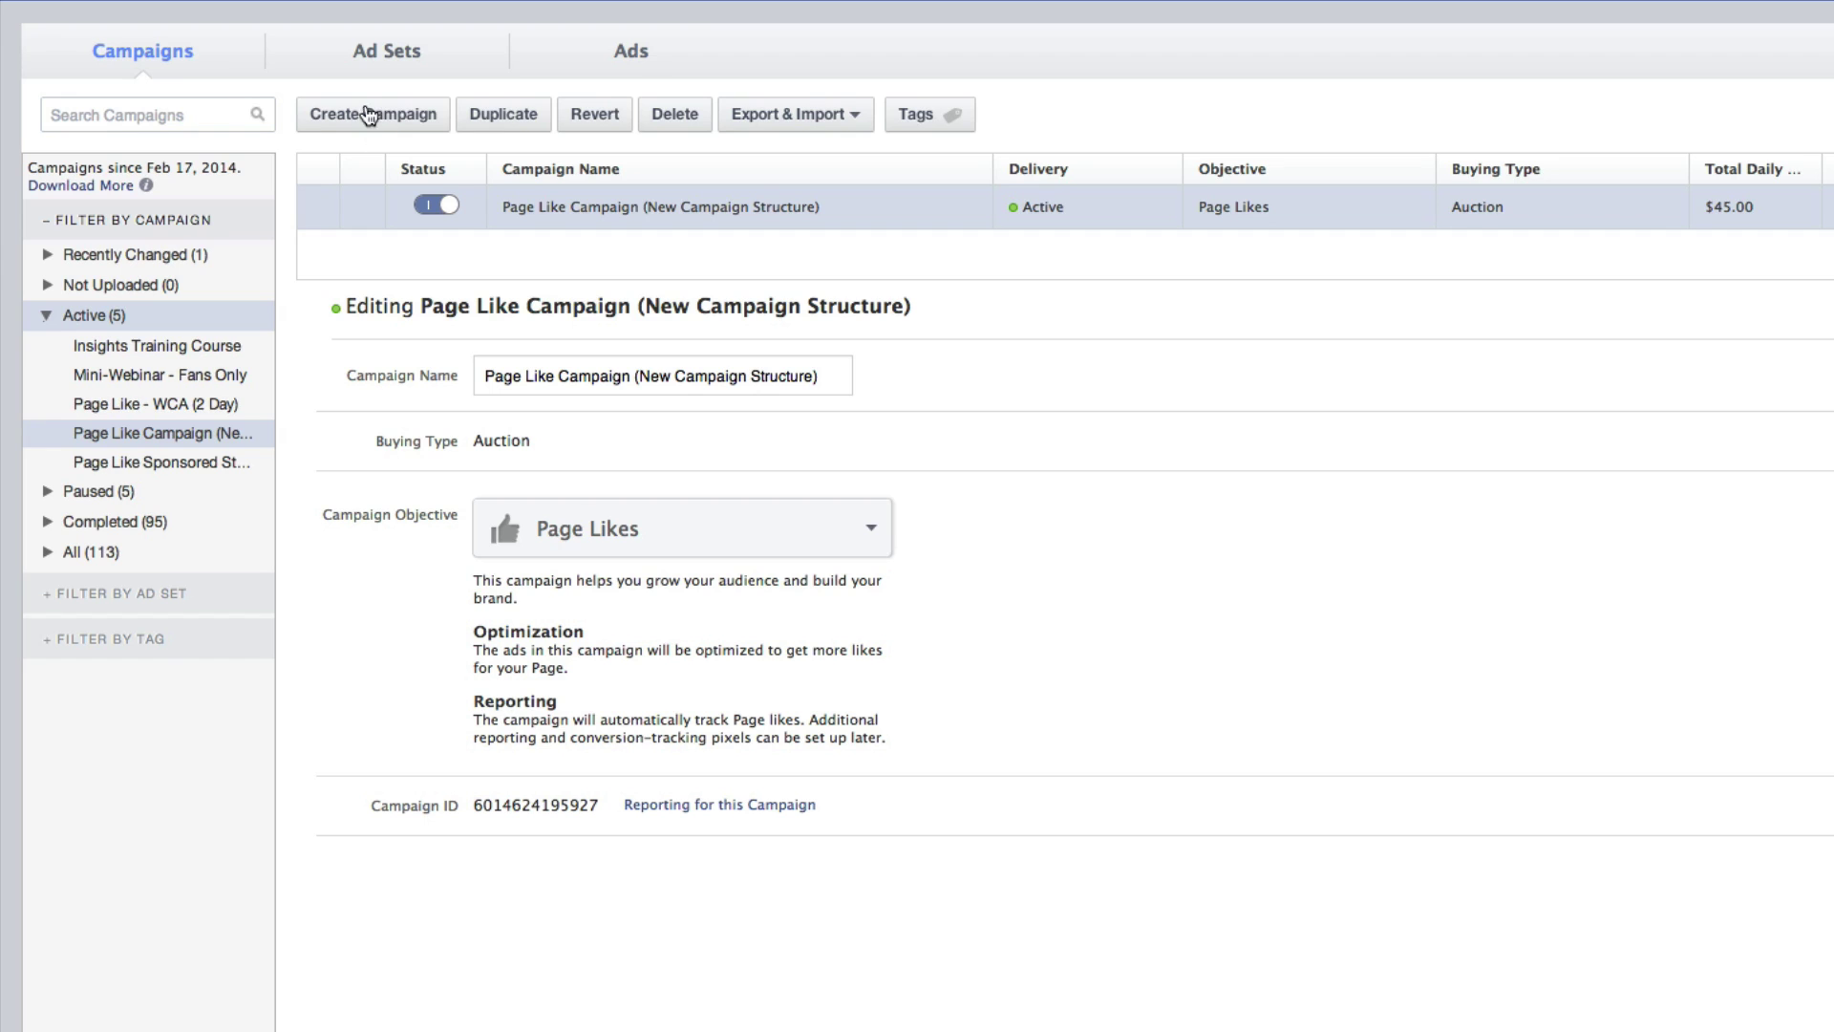
click(368, 117)
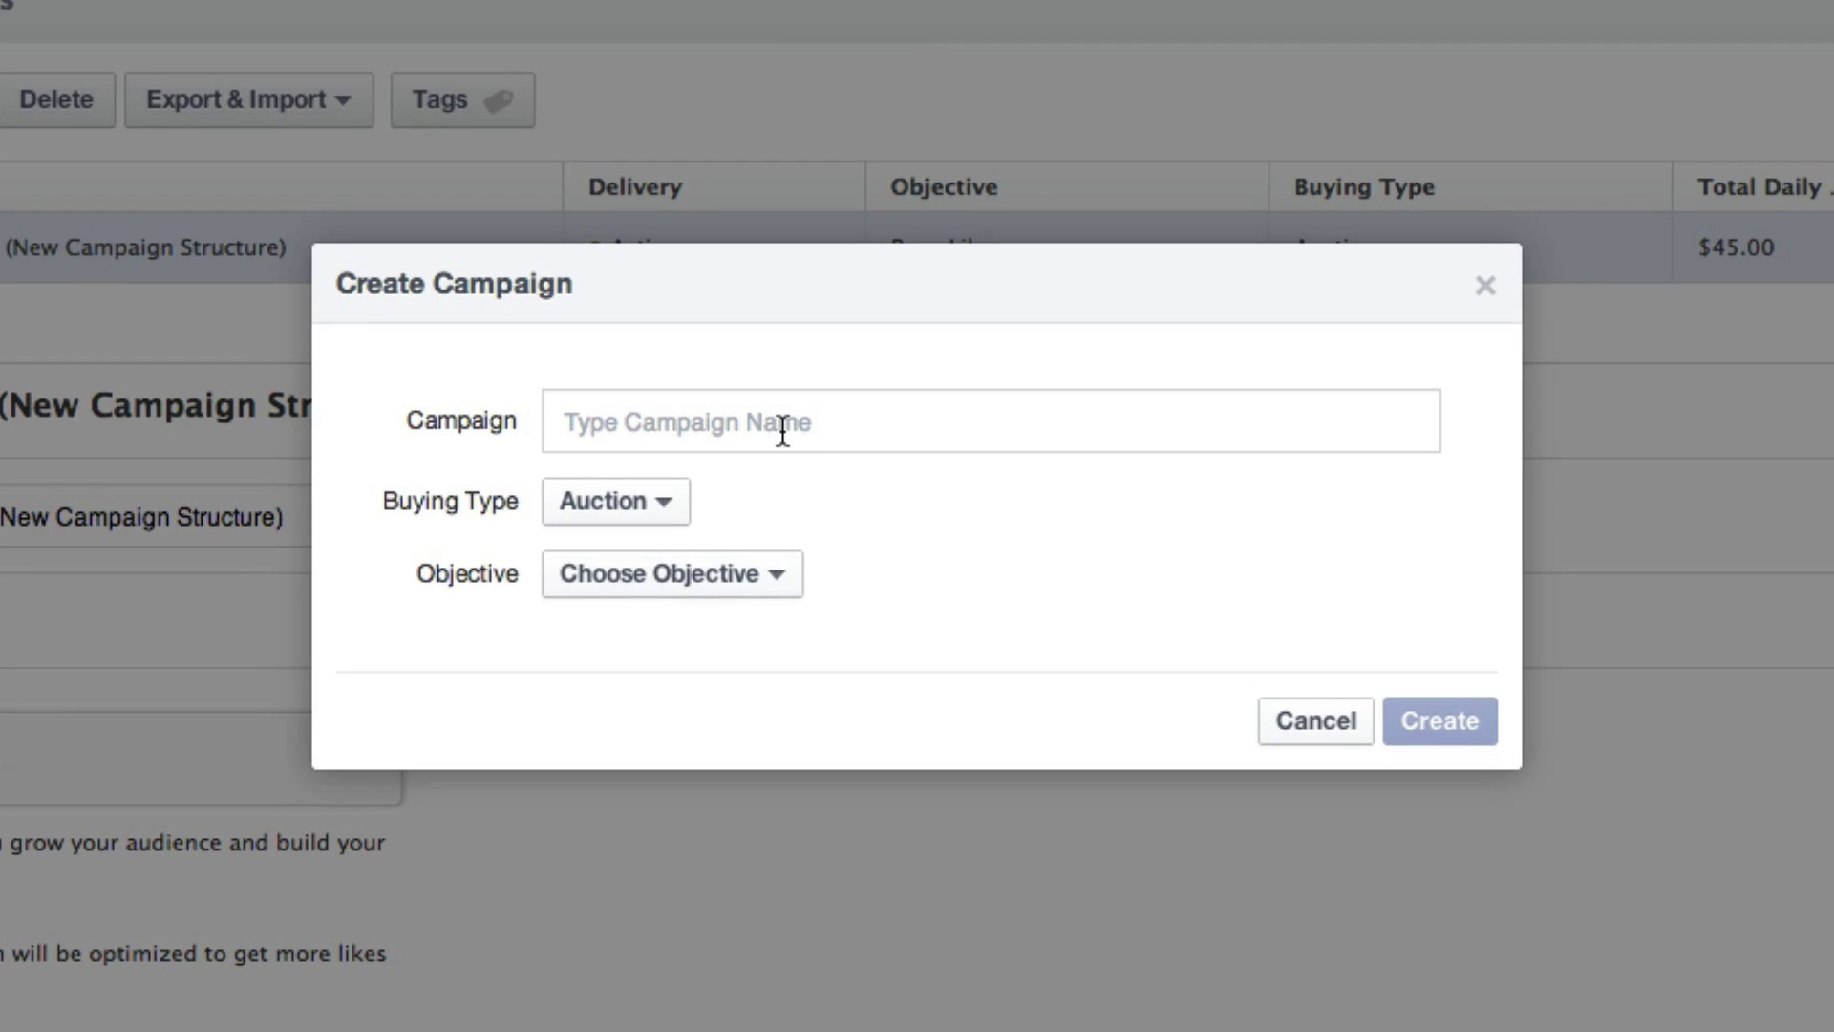
click(782, 430)
text(Test Clicks to We)
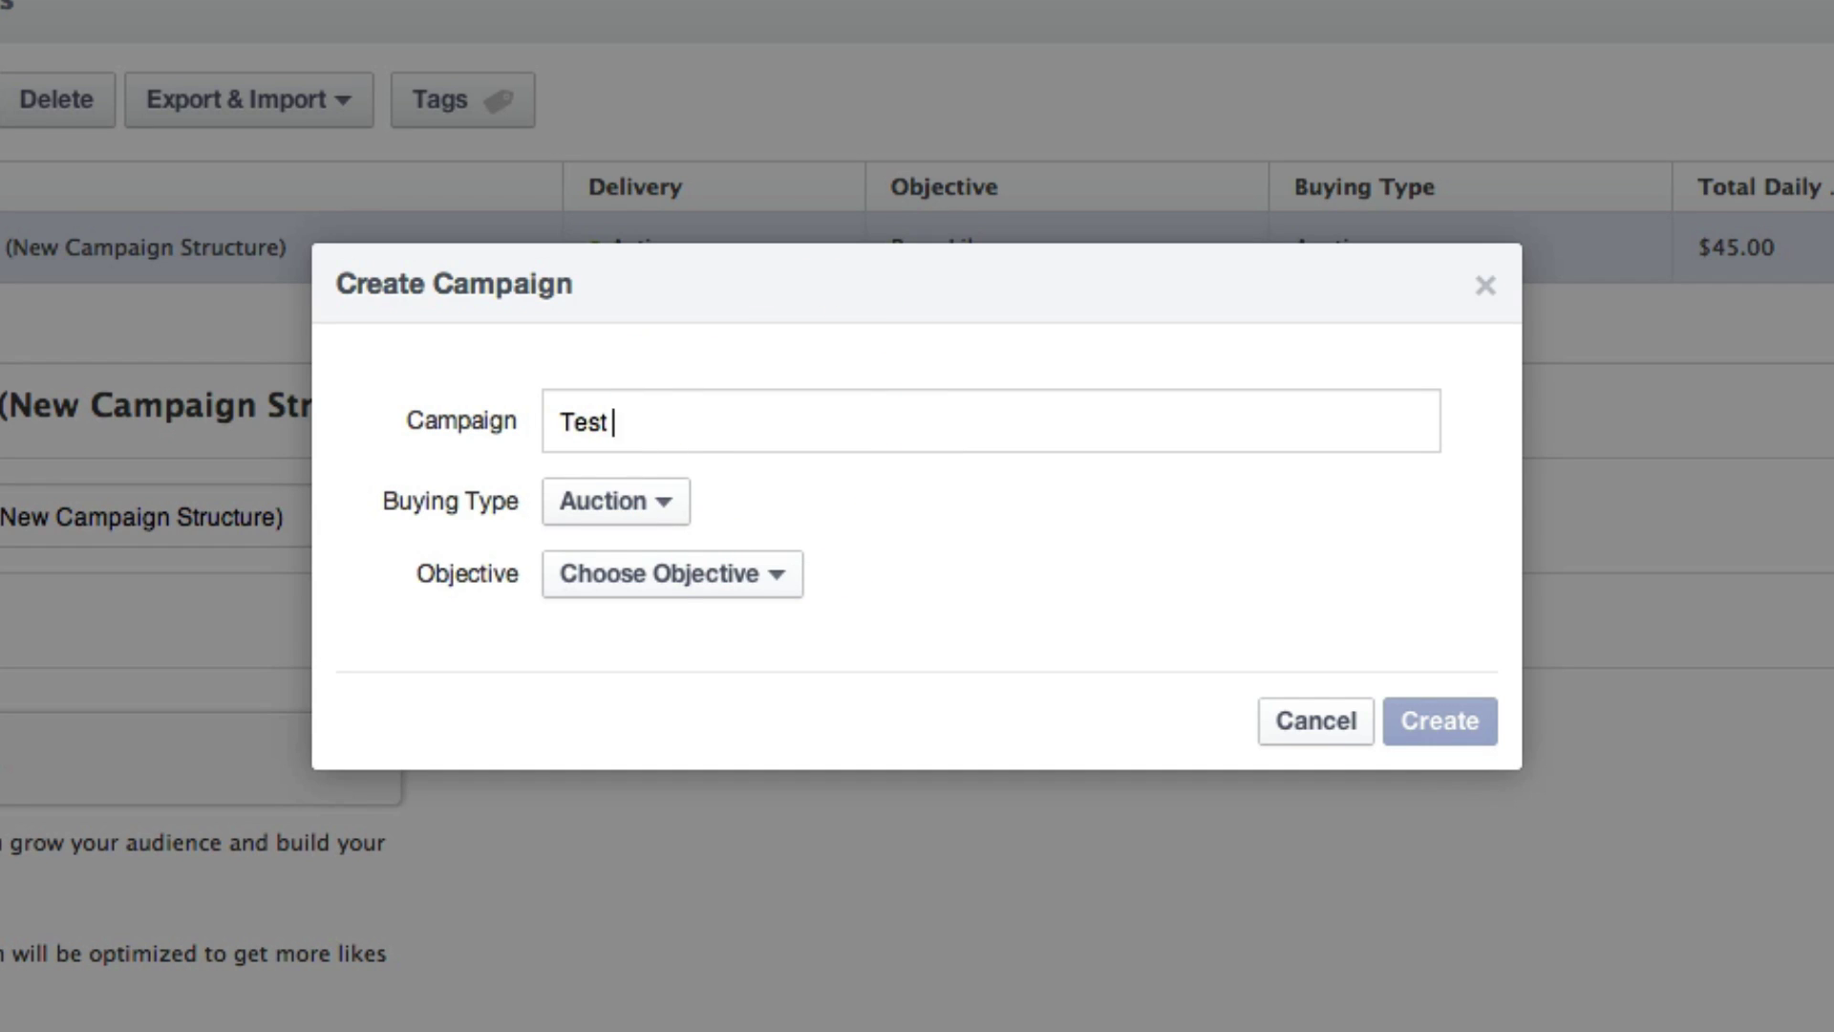
text(bsite Campaign)
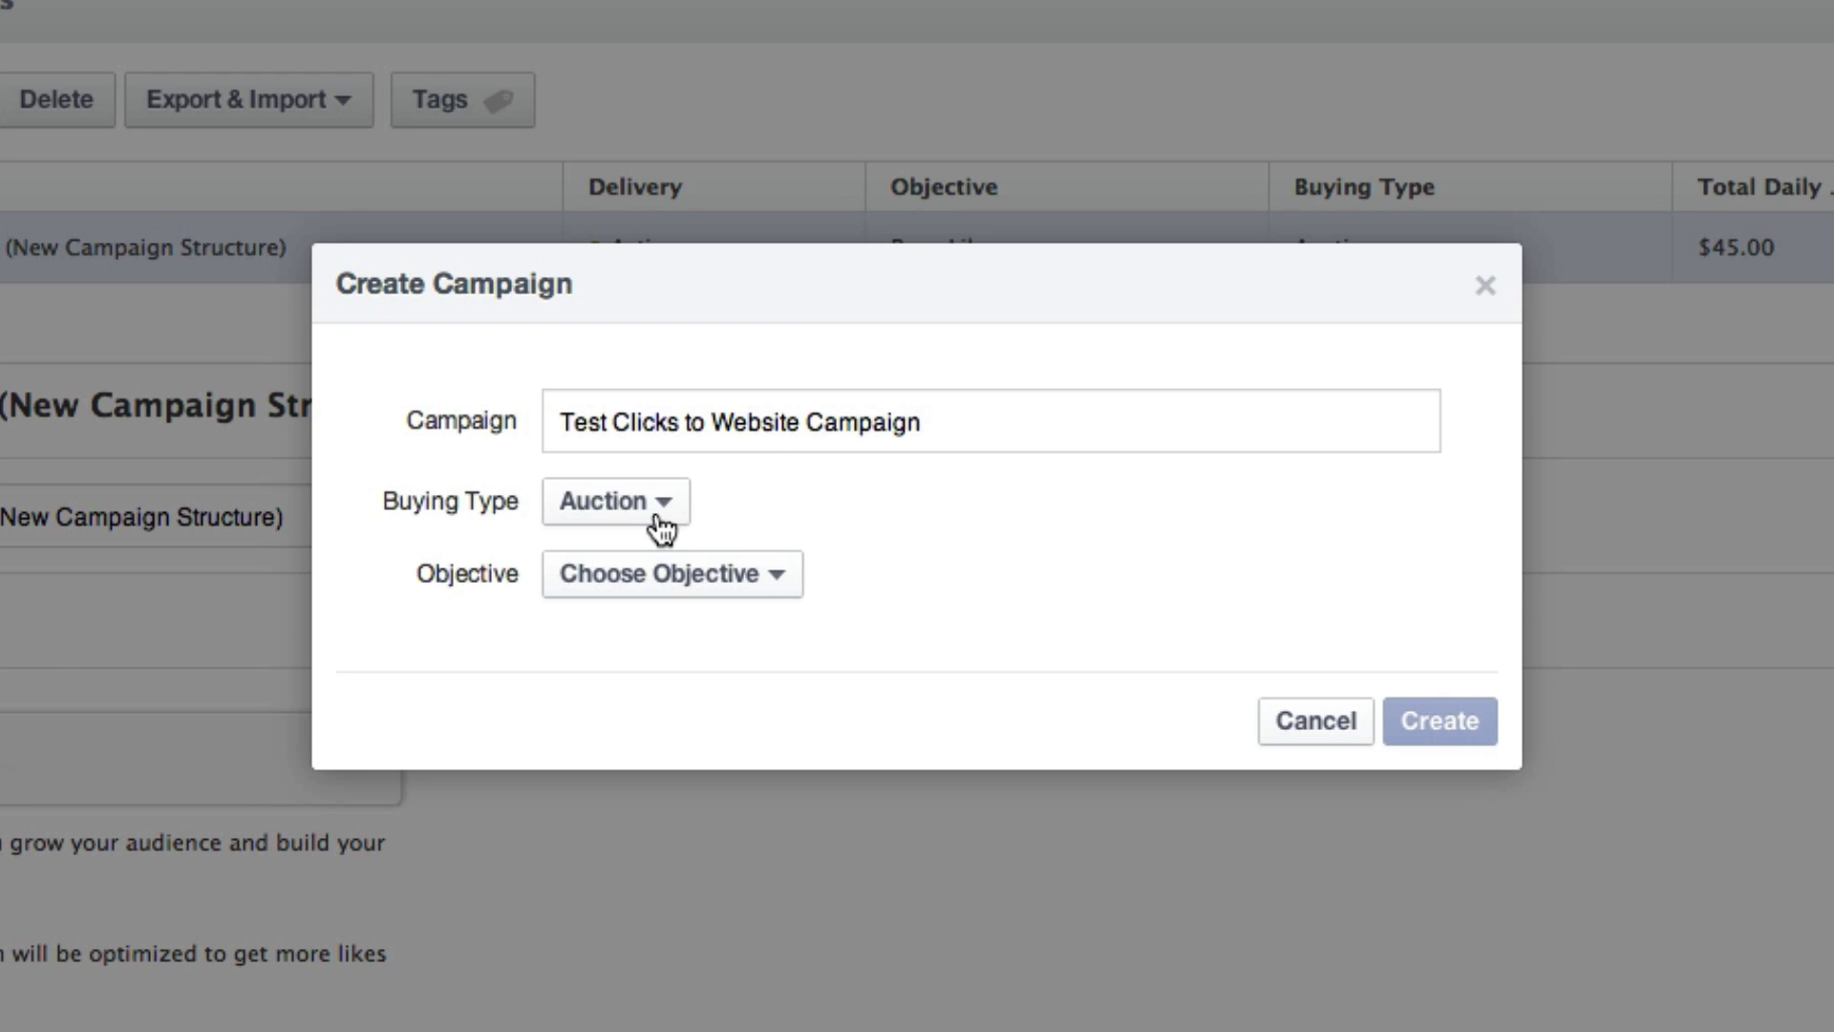
click(774, 593)
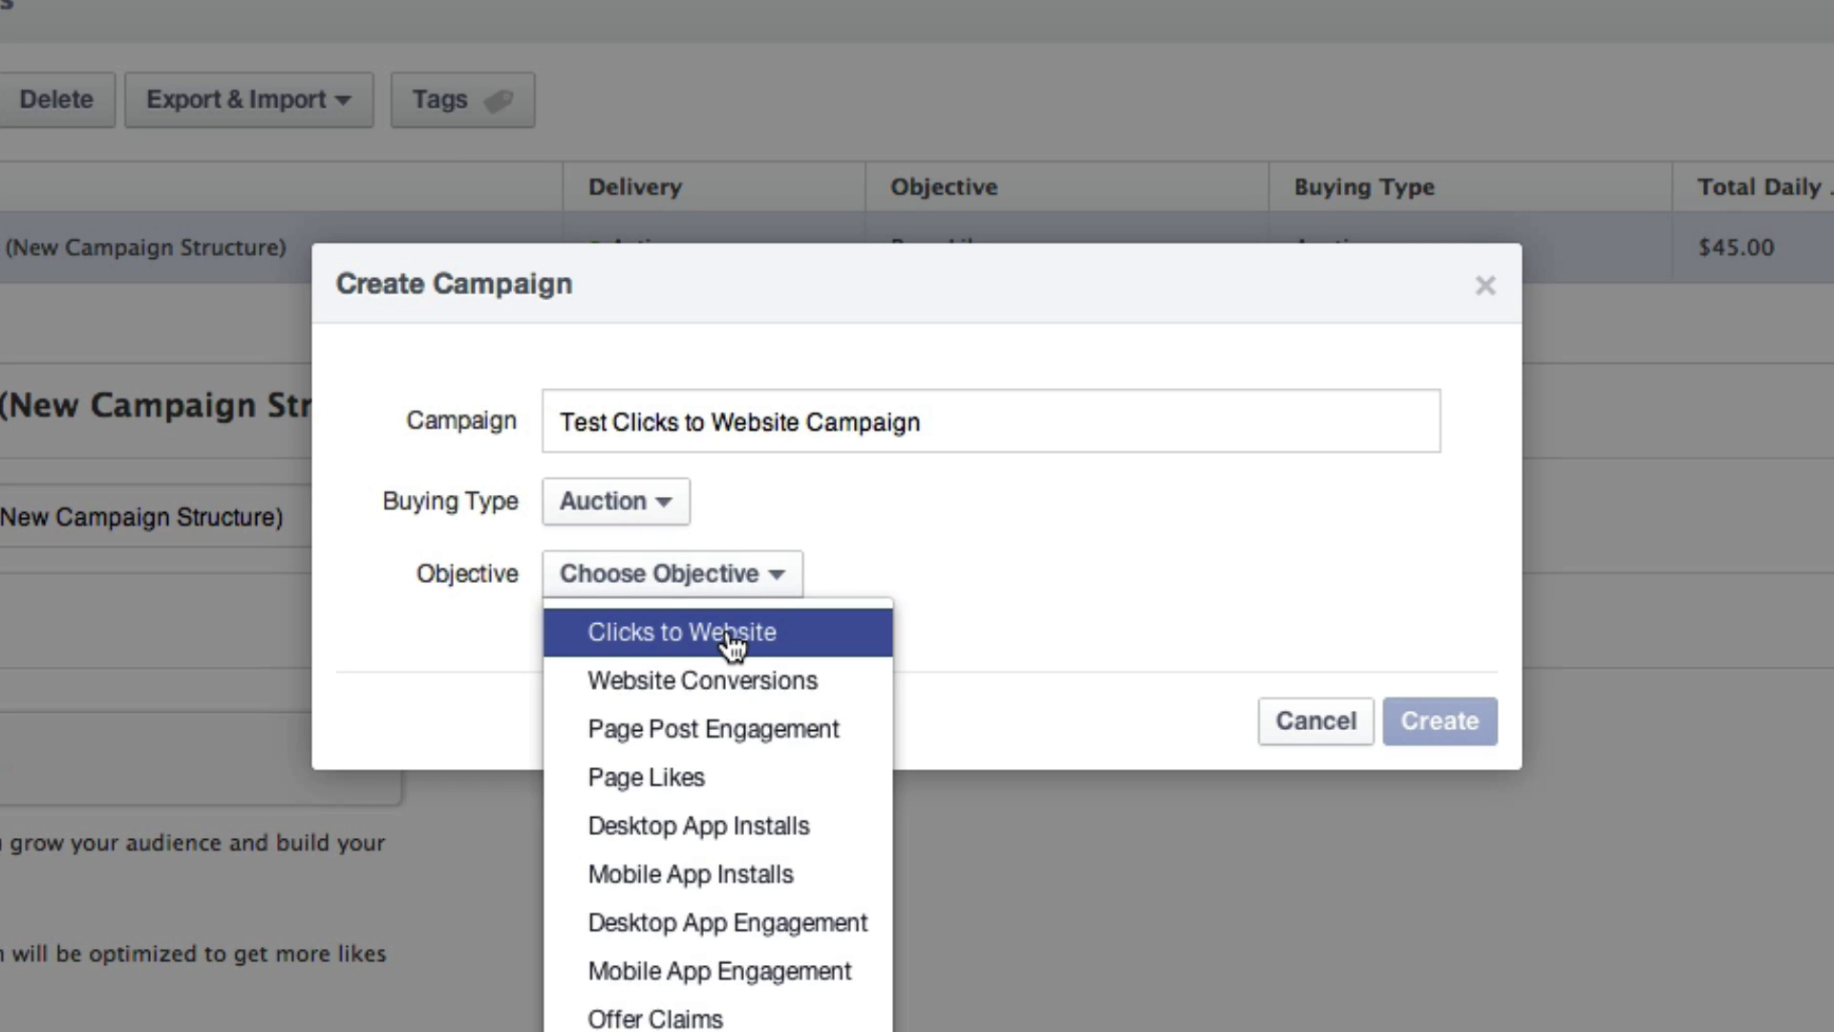
click(730, 635)
Append '- Infographic for Image Sizes' to the campaign name and create the campaign
click(972, 423)
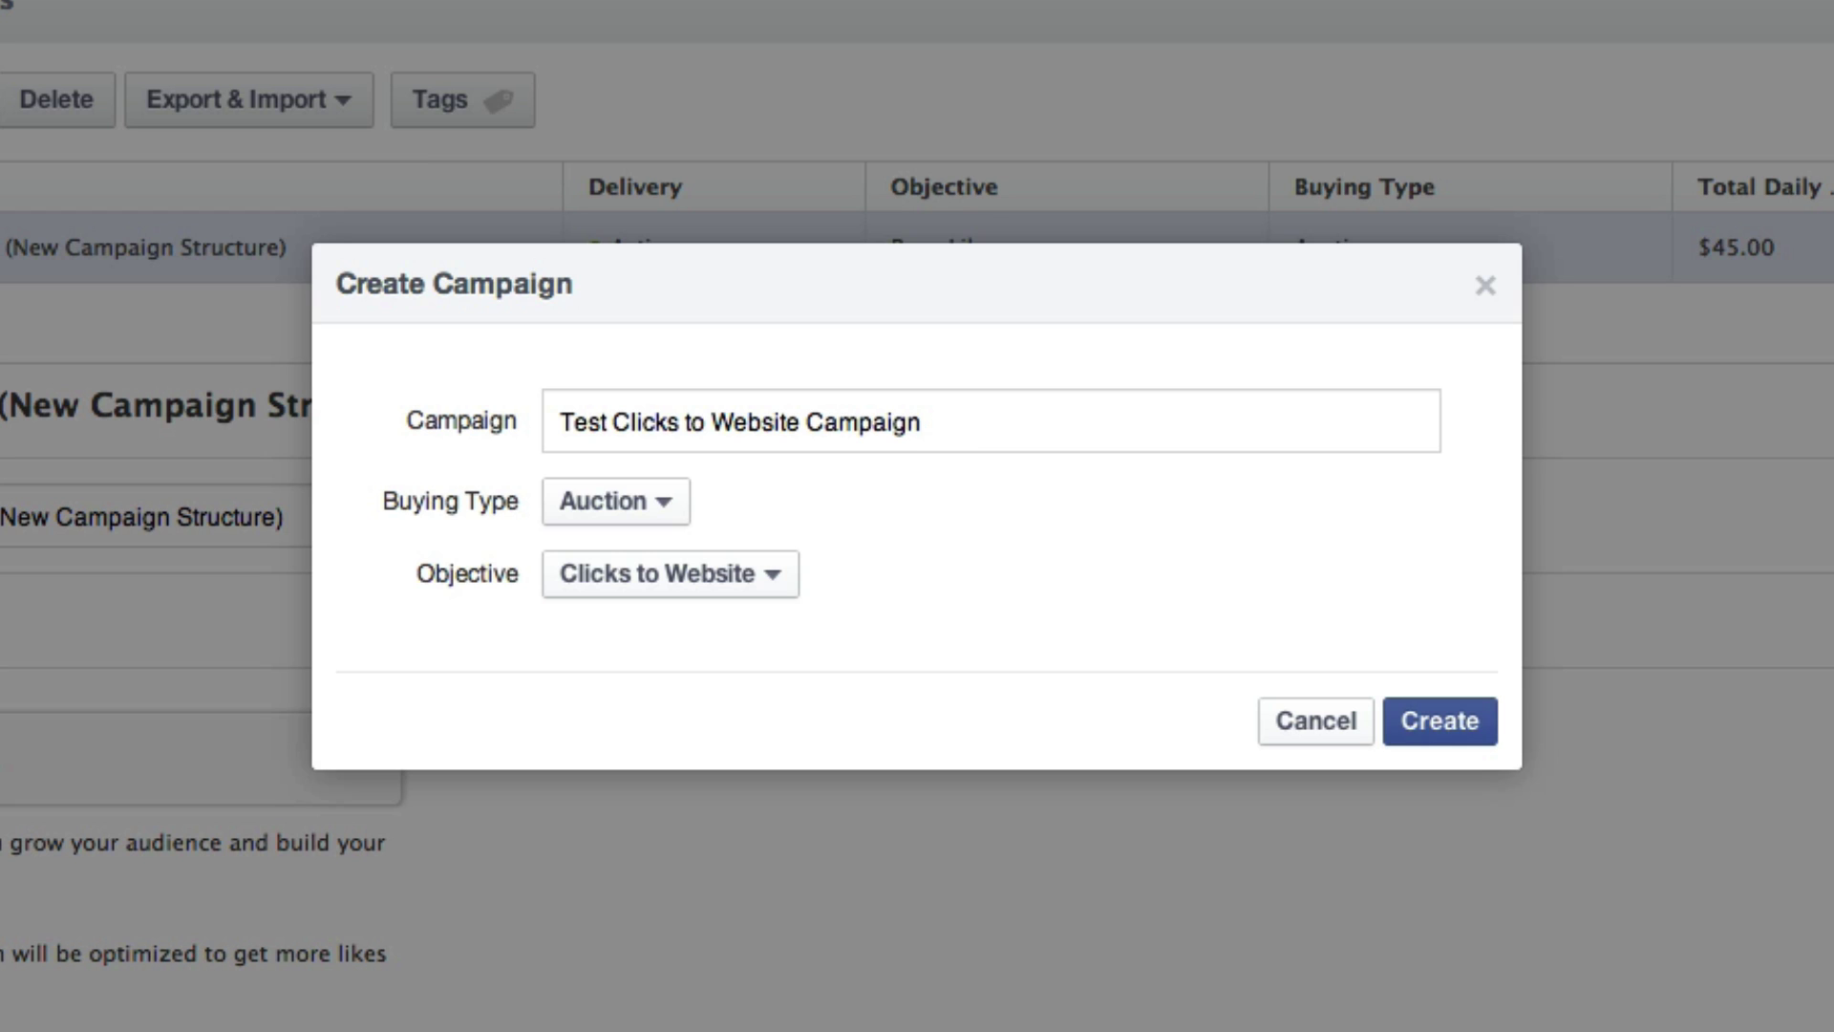
text(-0)
key(BackSpace)
text(Infographic for Image Sizes)
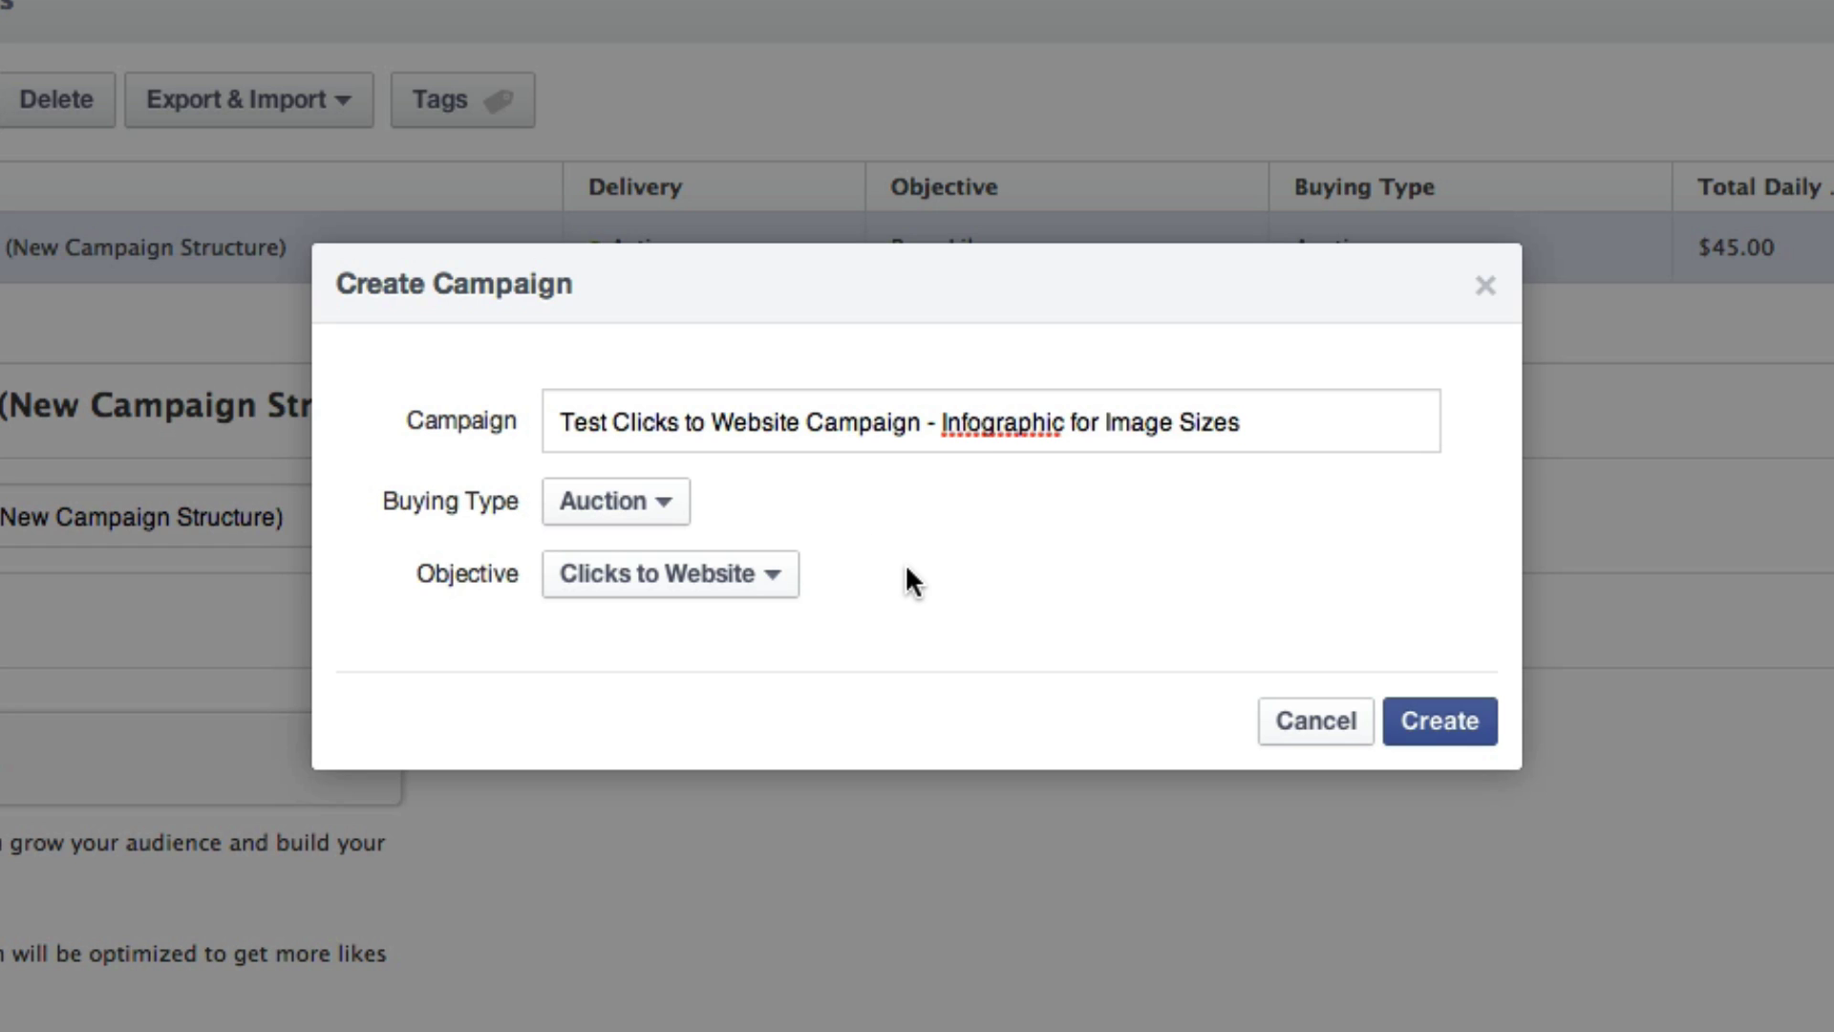
click(1438, 726)
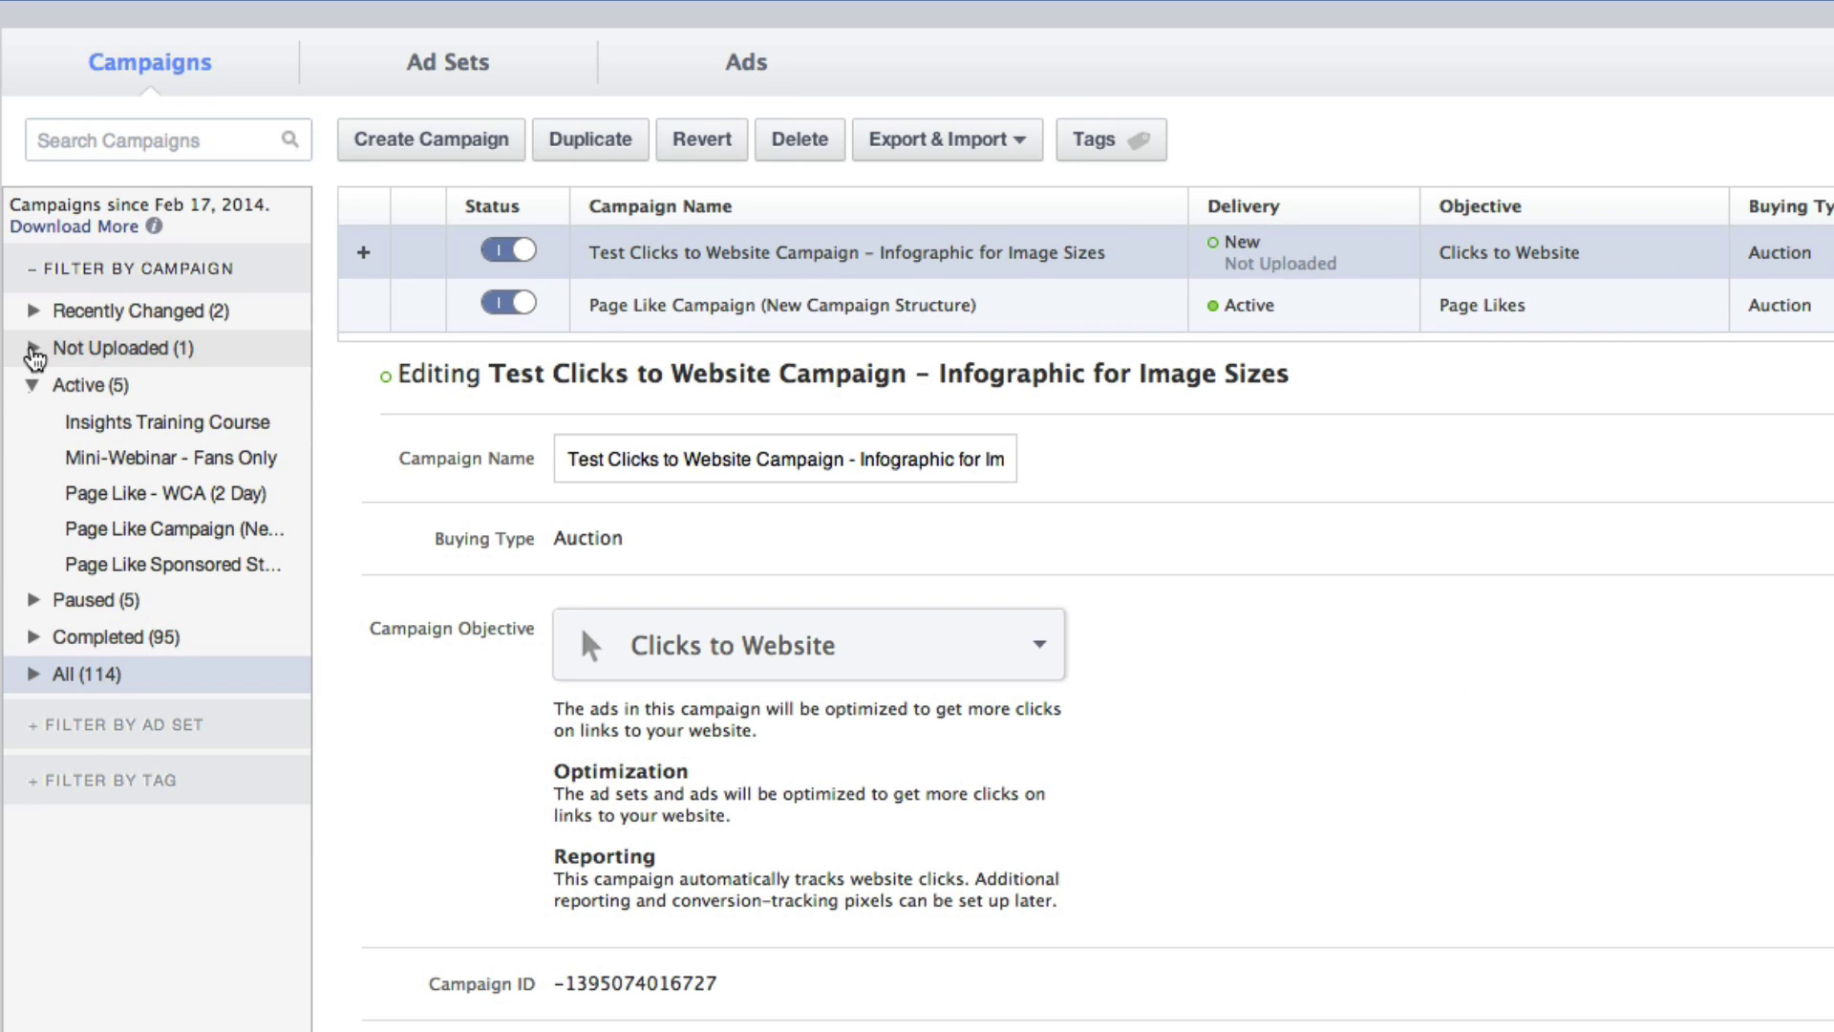
Filter to Not Uploaded campaigns, show only Test Clicks to Website, and select its name
click(33, 350)
click(140, 387)
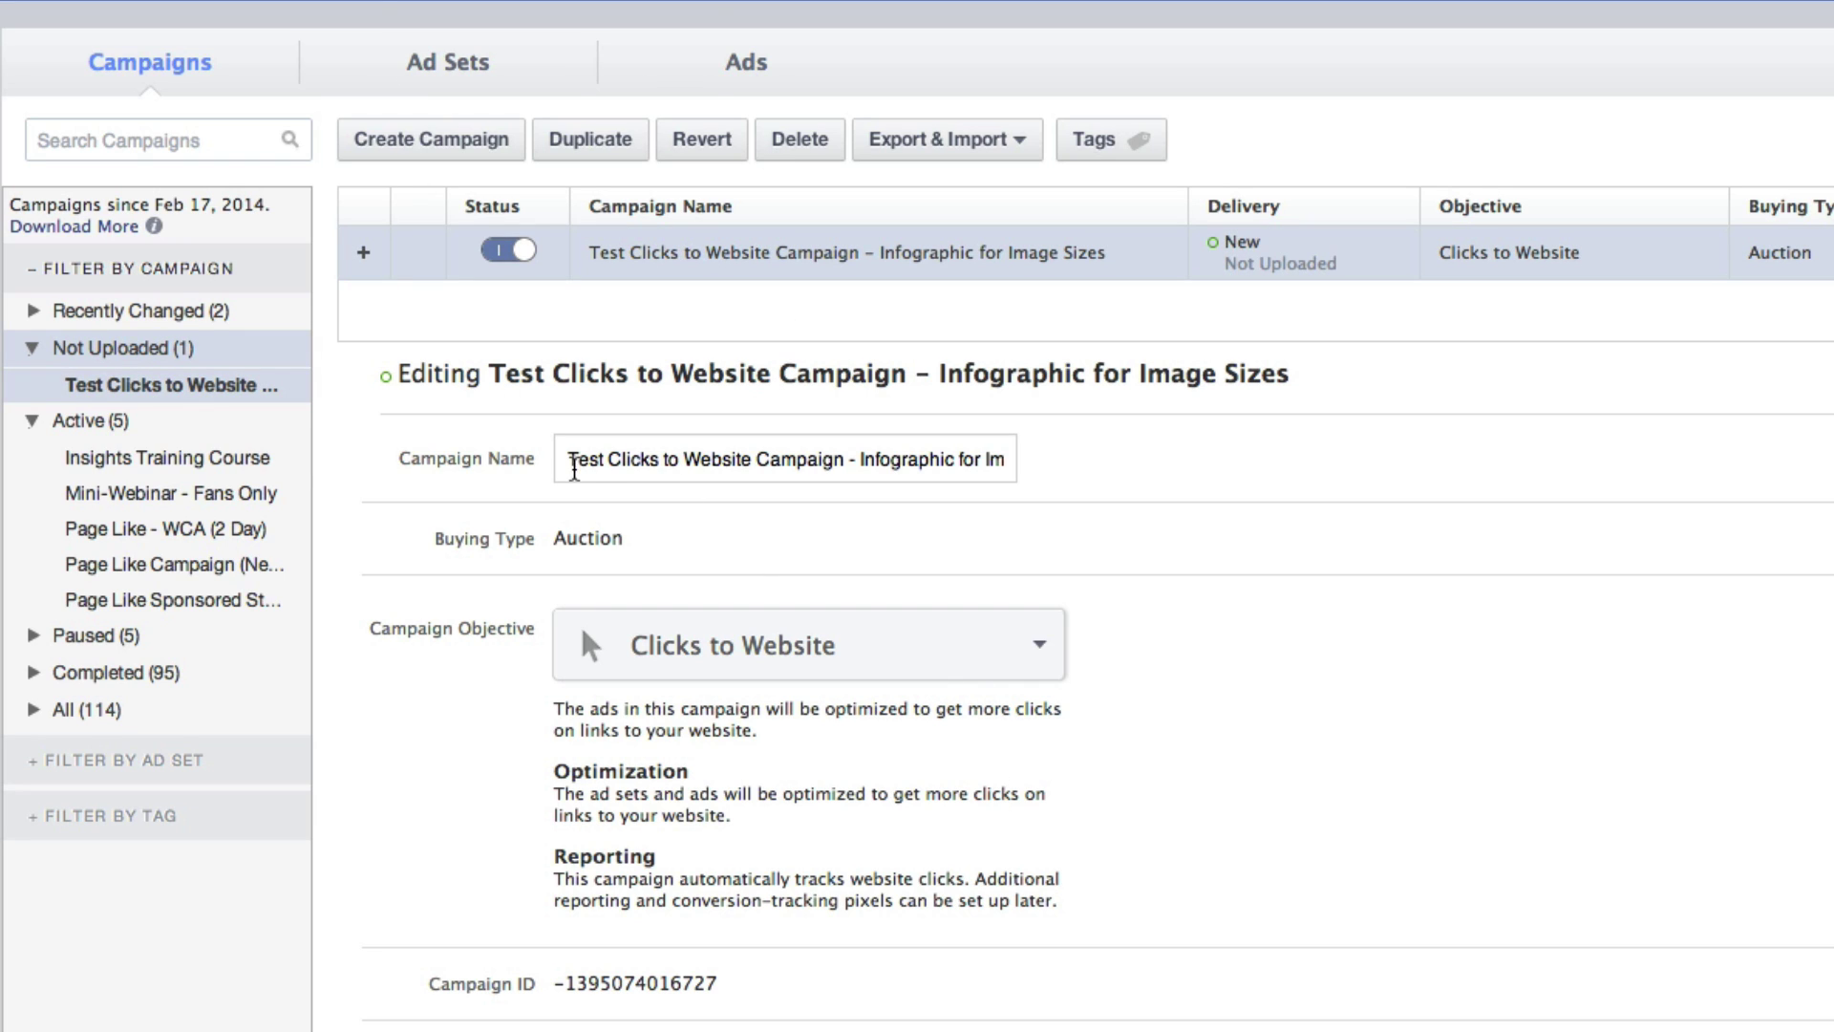
drag(564, 459, 1159, 462)
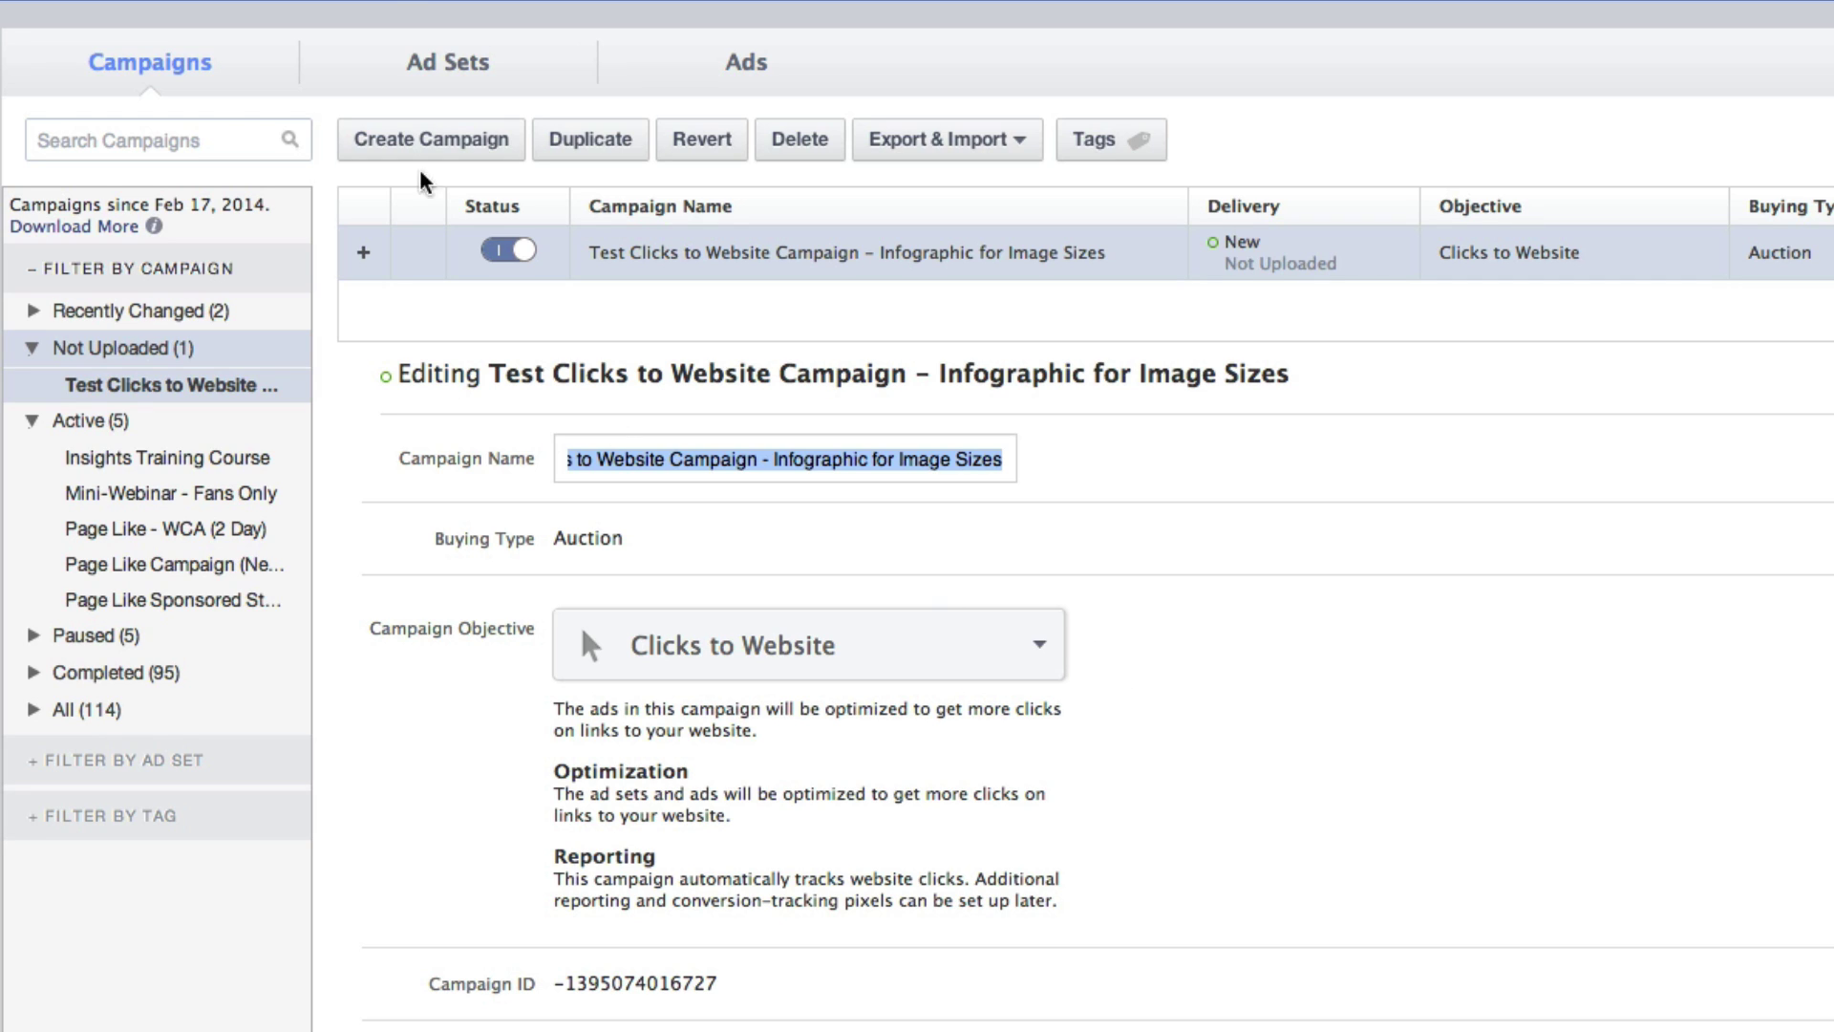
Add an ad set named 'Clicks to Website for Image Sizes Infographic - WCA' to the Test Clicks to Website campaign
click(461, 65)
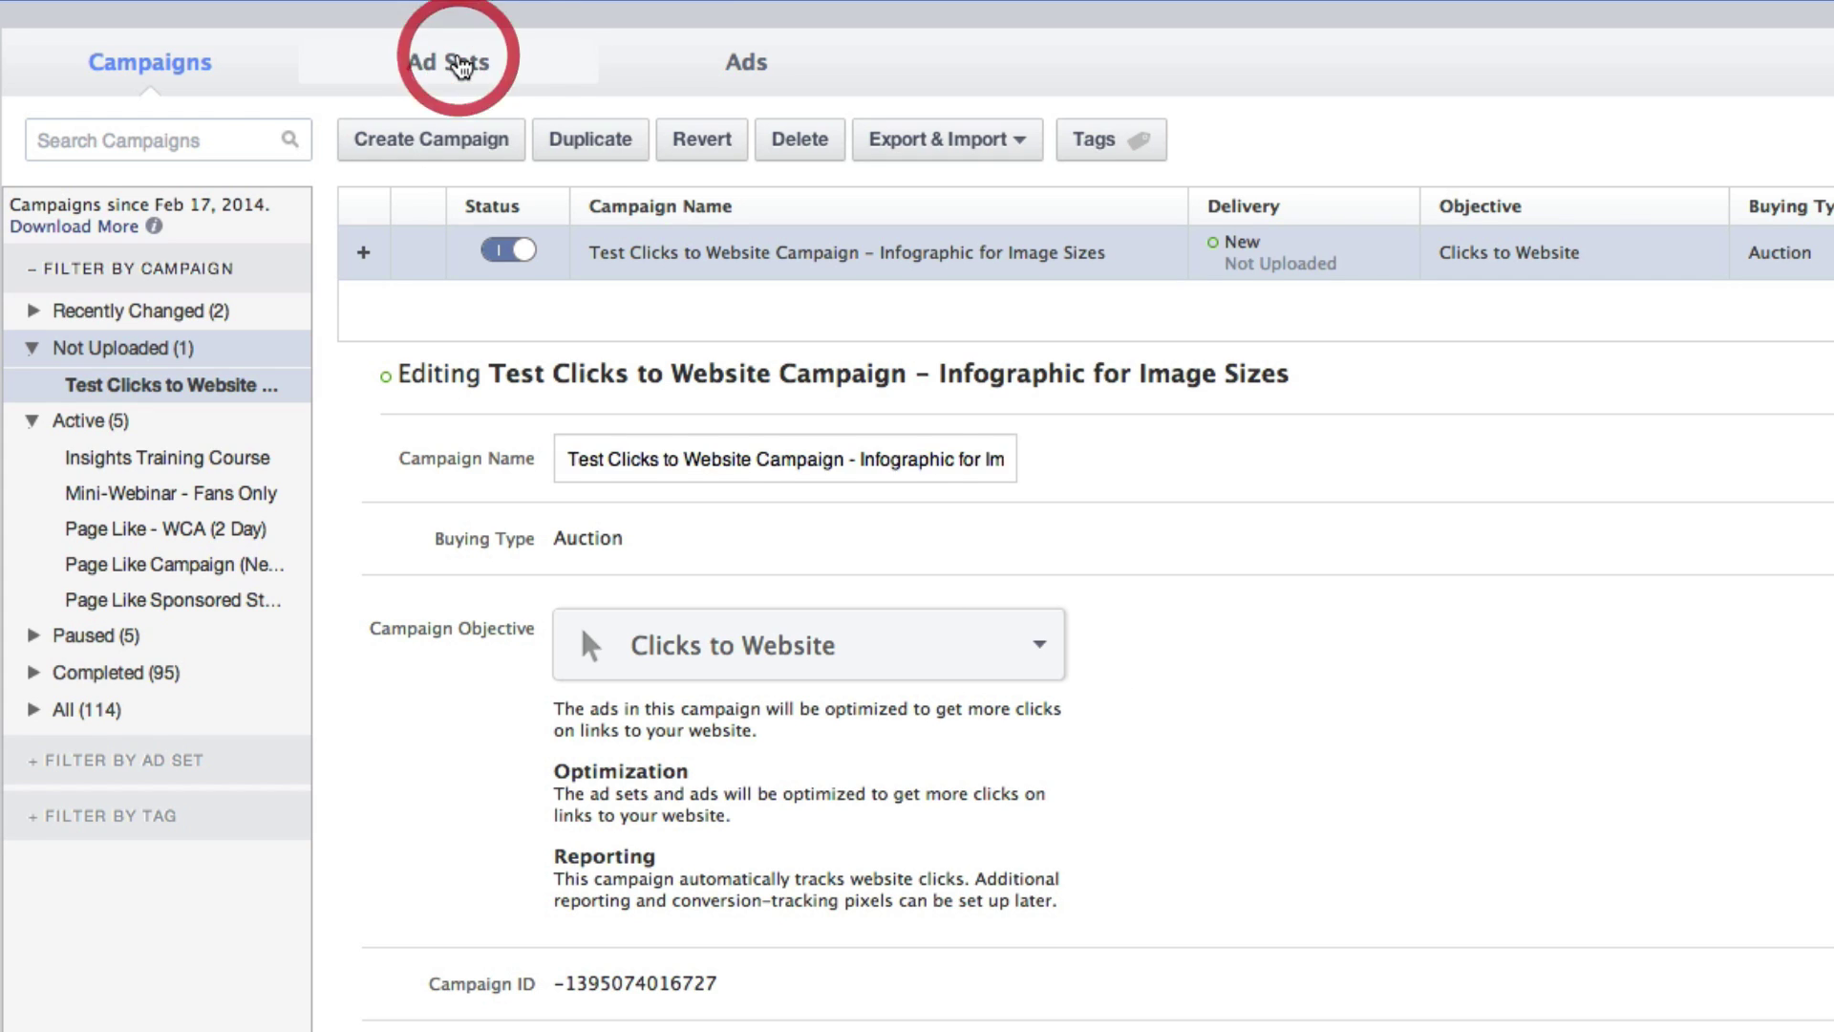
click(118, 391)
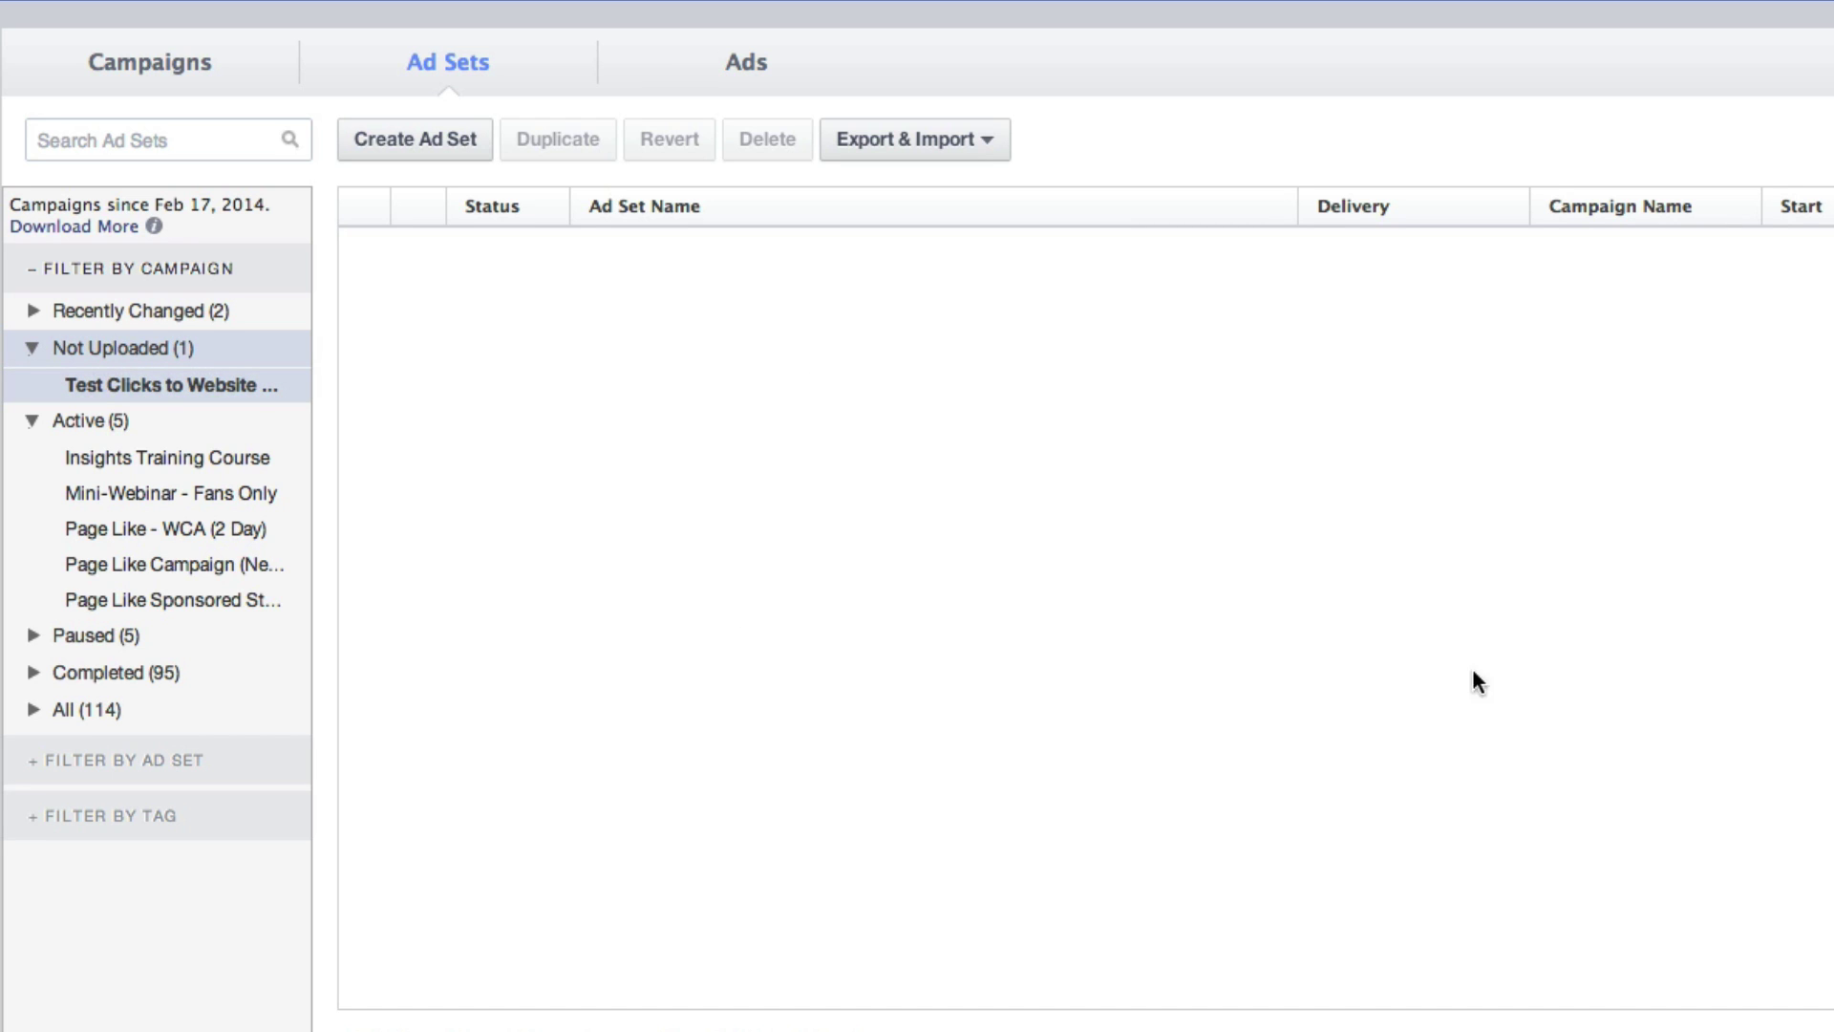
click(411, 141)
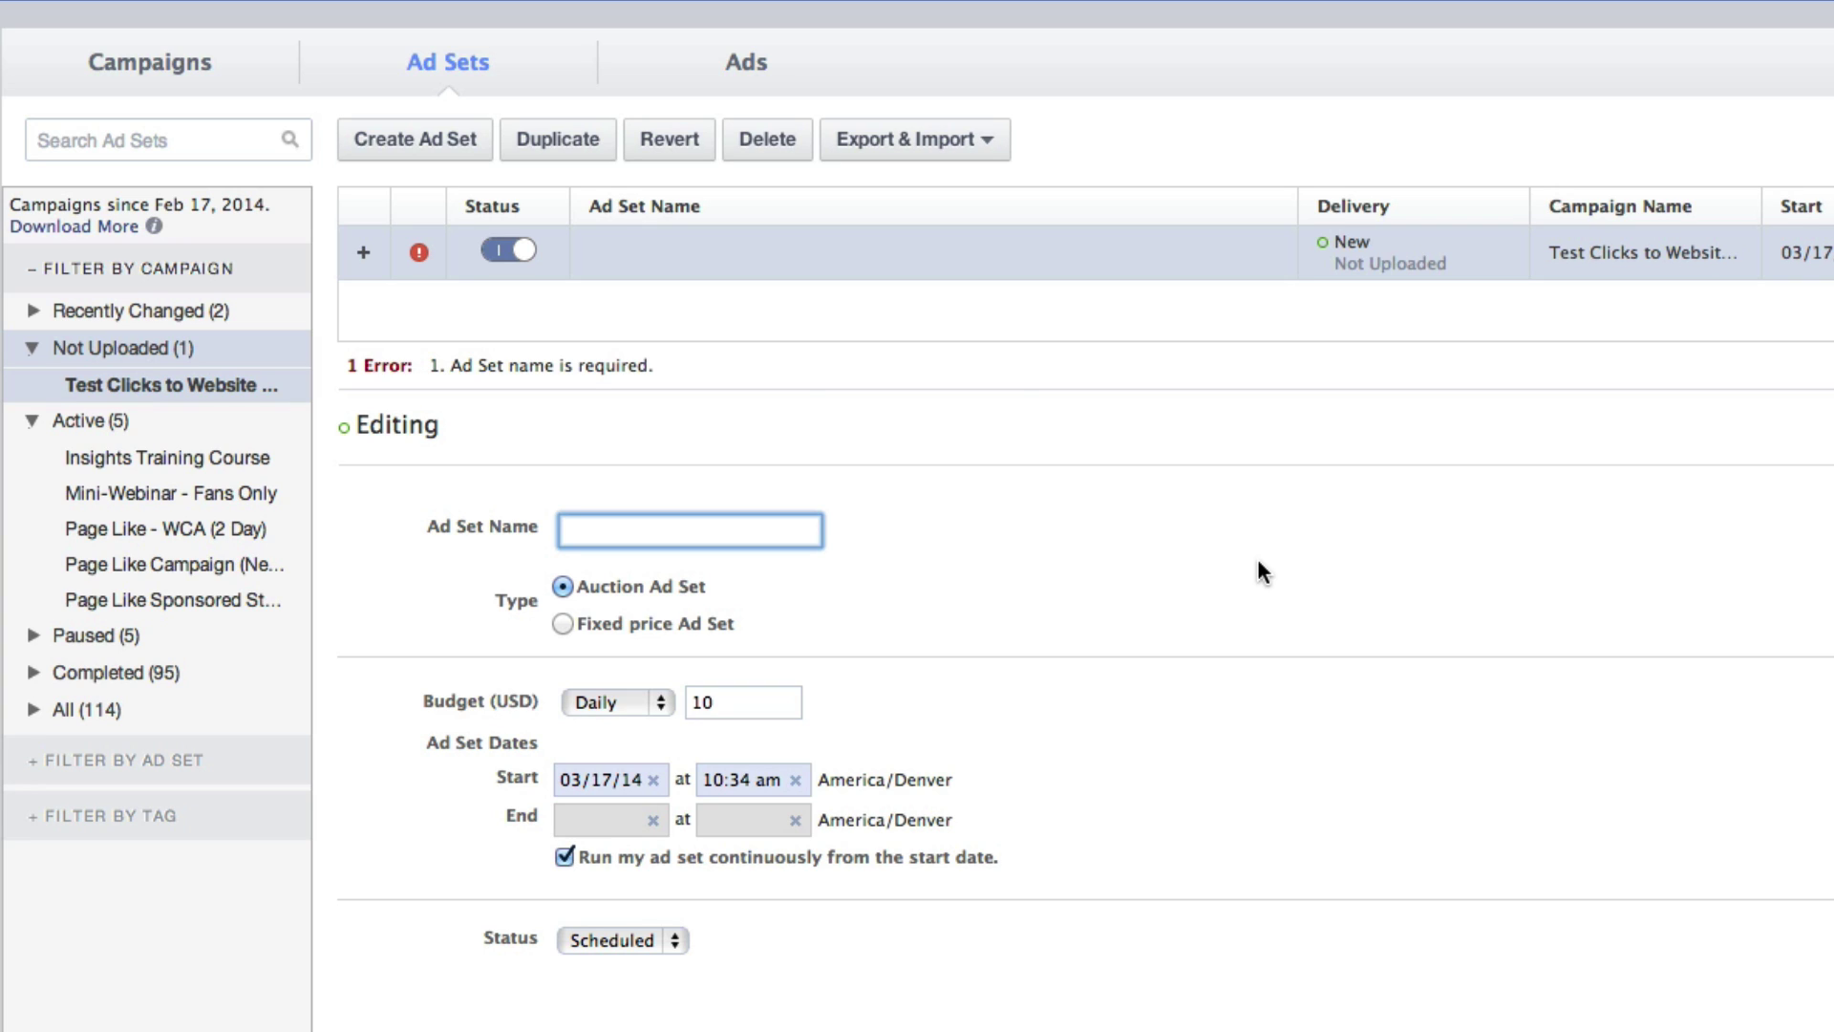
text(Clicks to Website for Image Sizes Infographic - WCA)
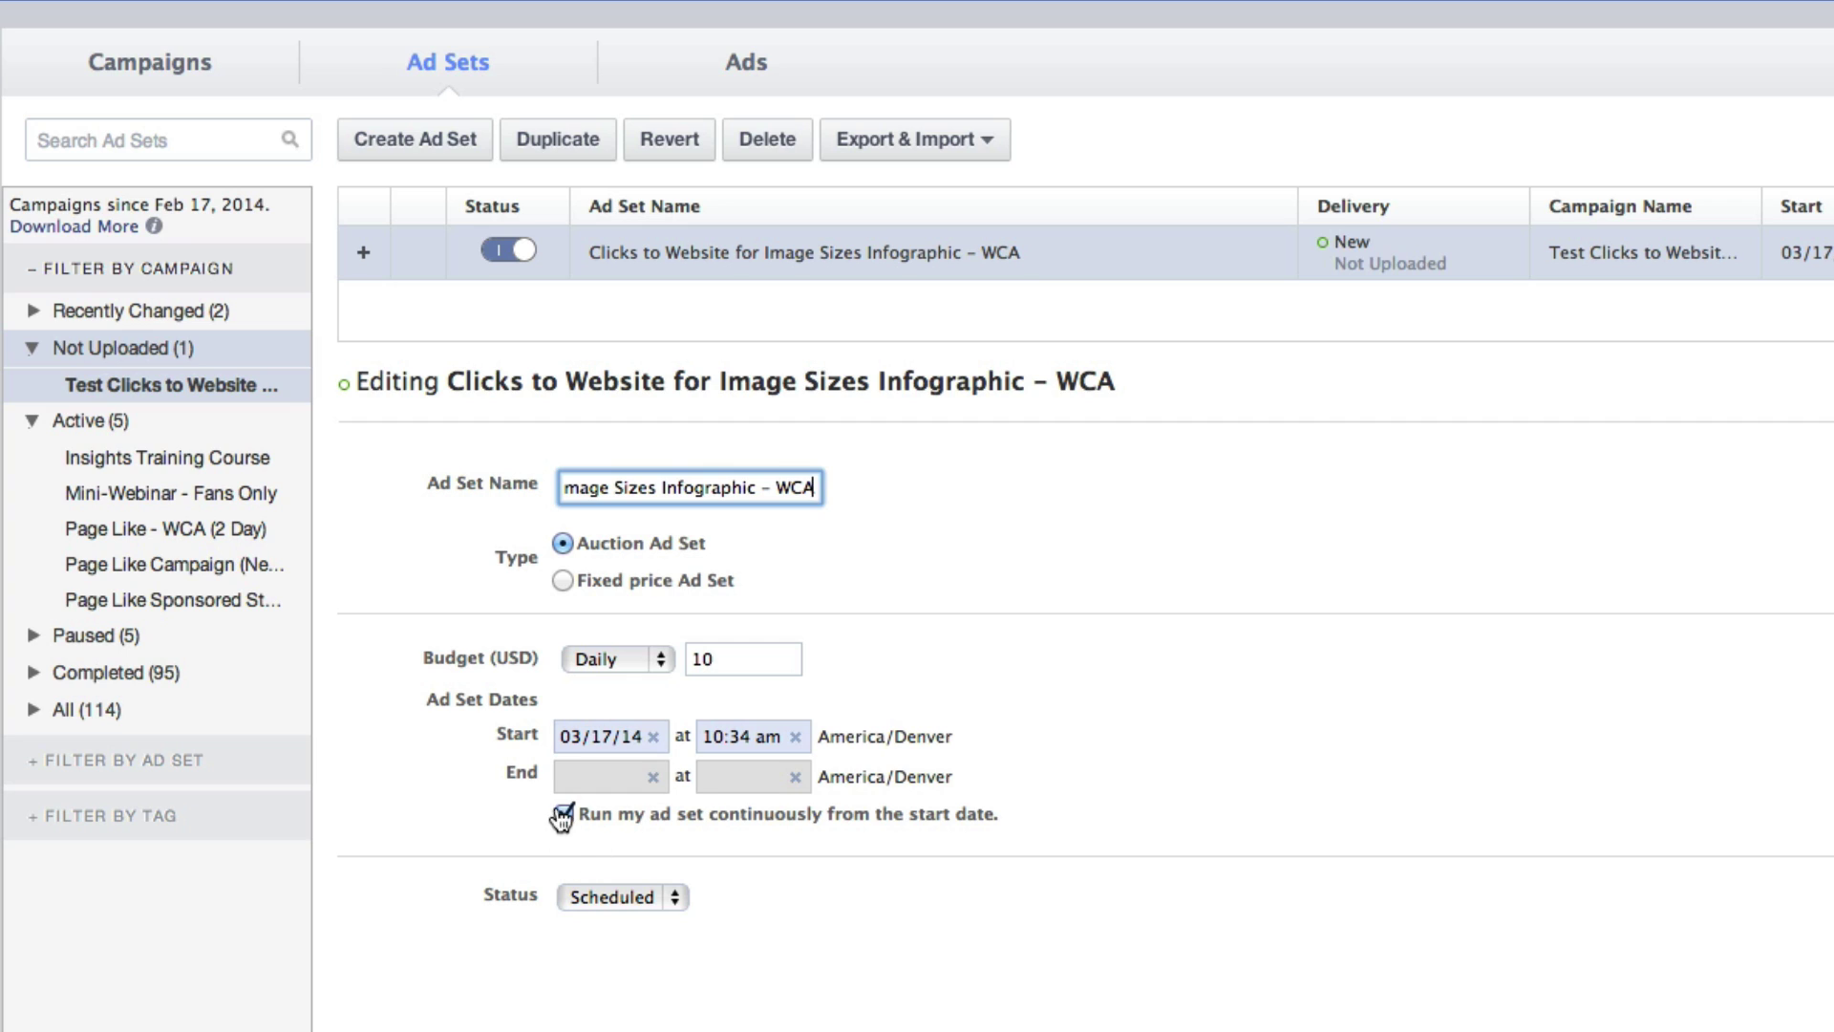
Give the WCA ad set an end date of 04/01/14 and add a second blank ad set
click(565, 813)
click(585, 770)
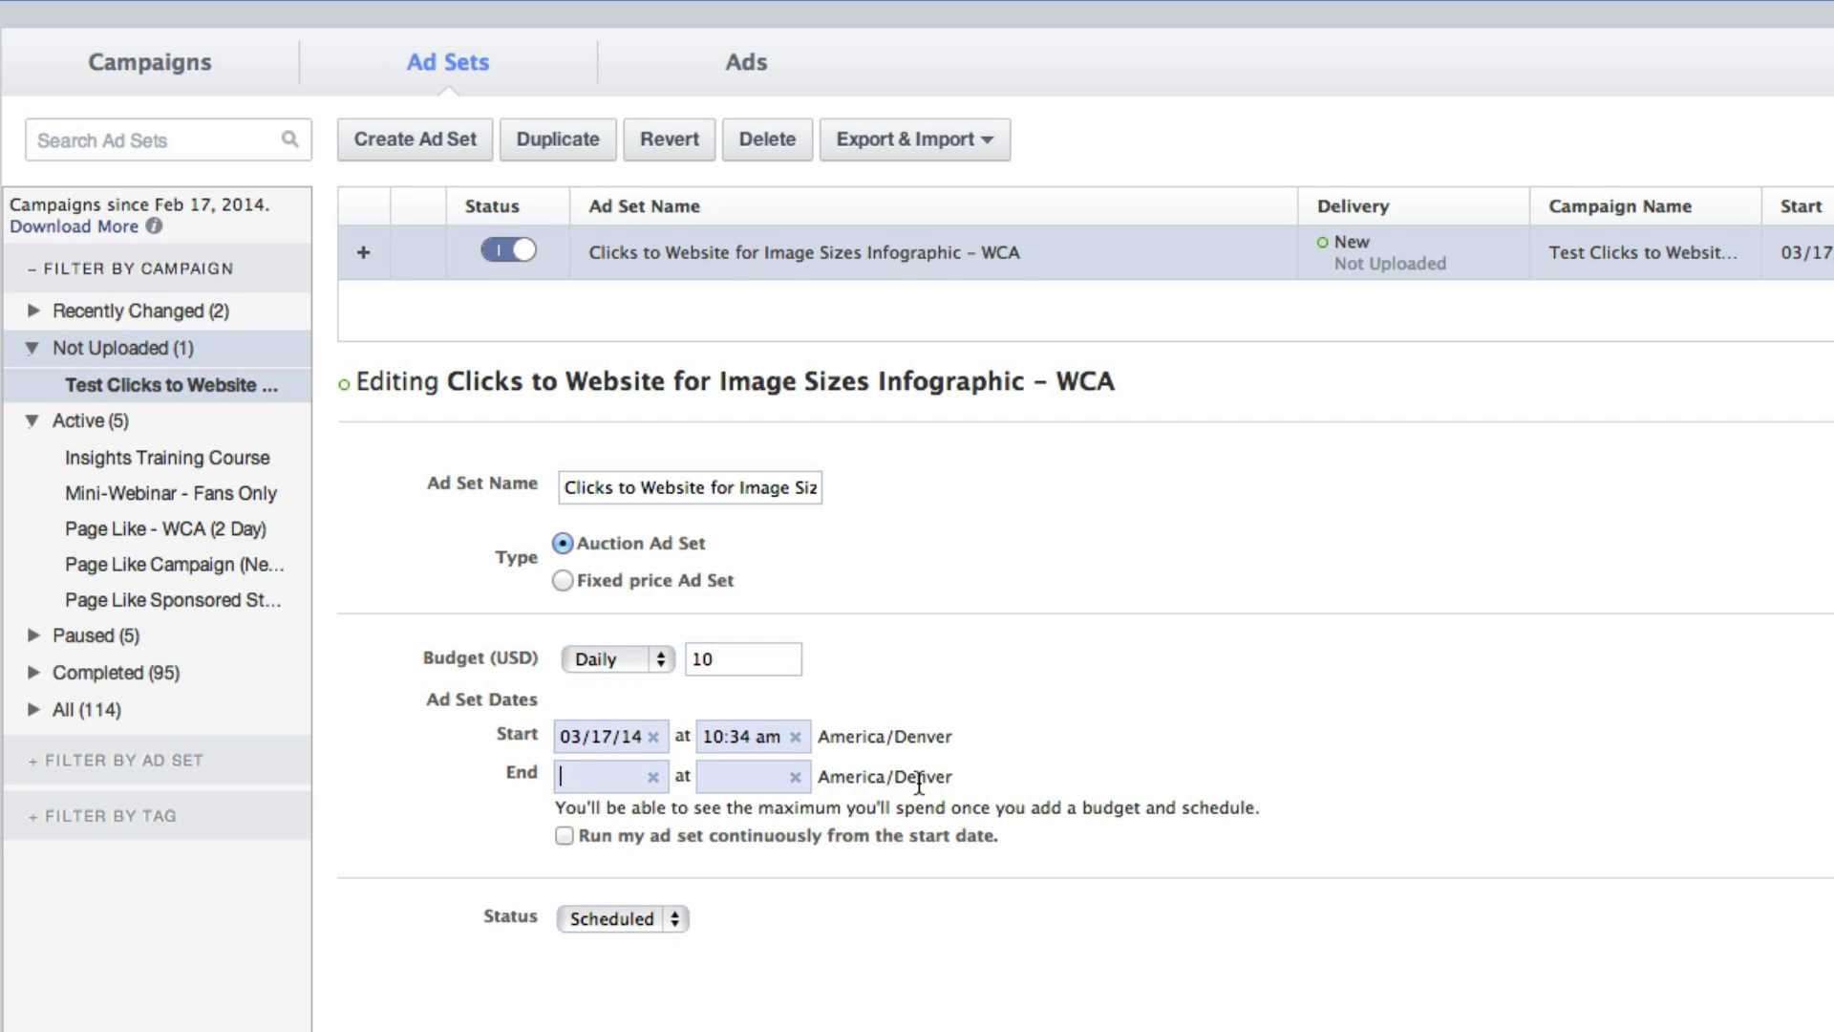
text(04)
key(Down)
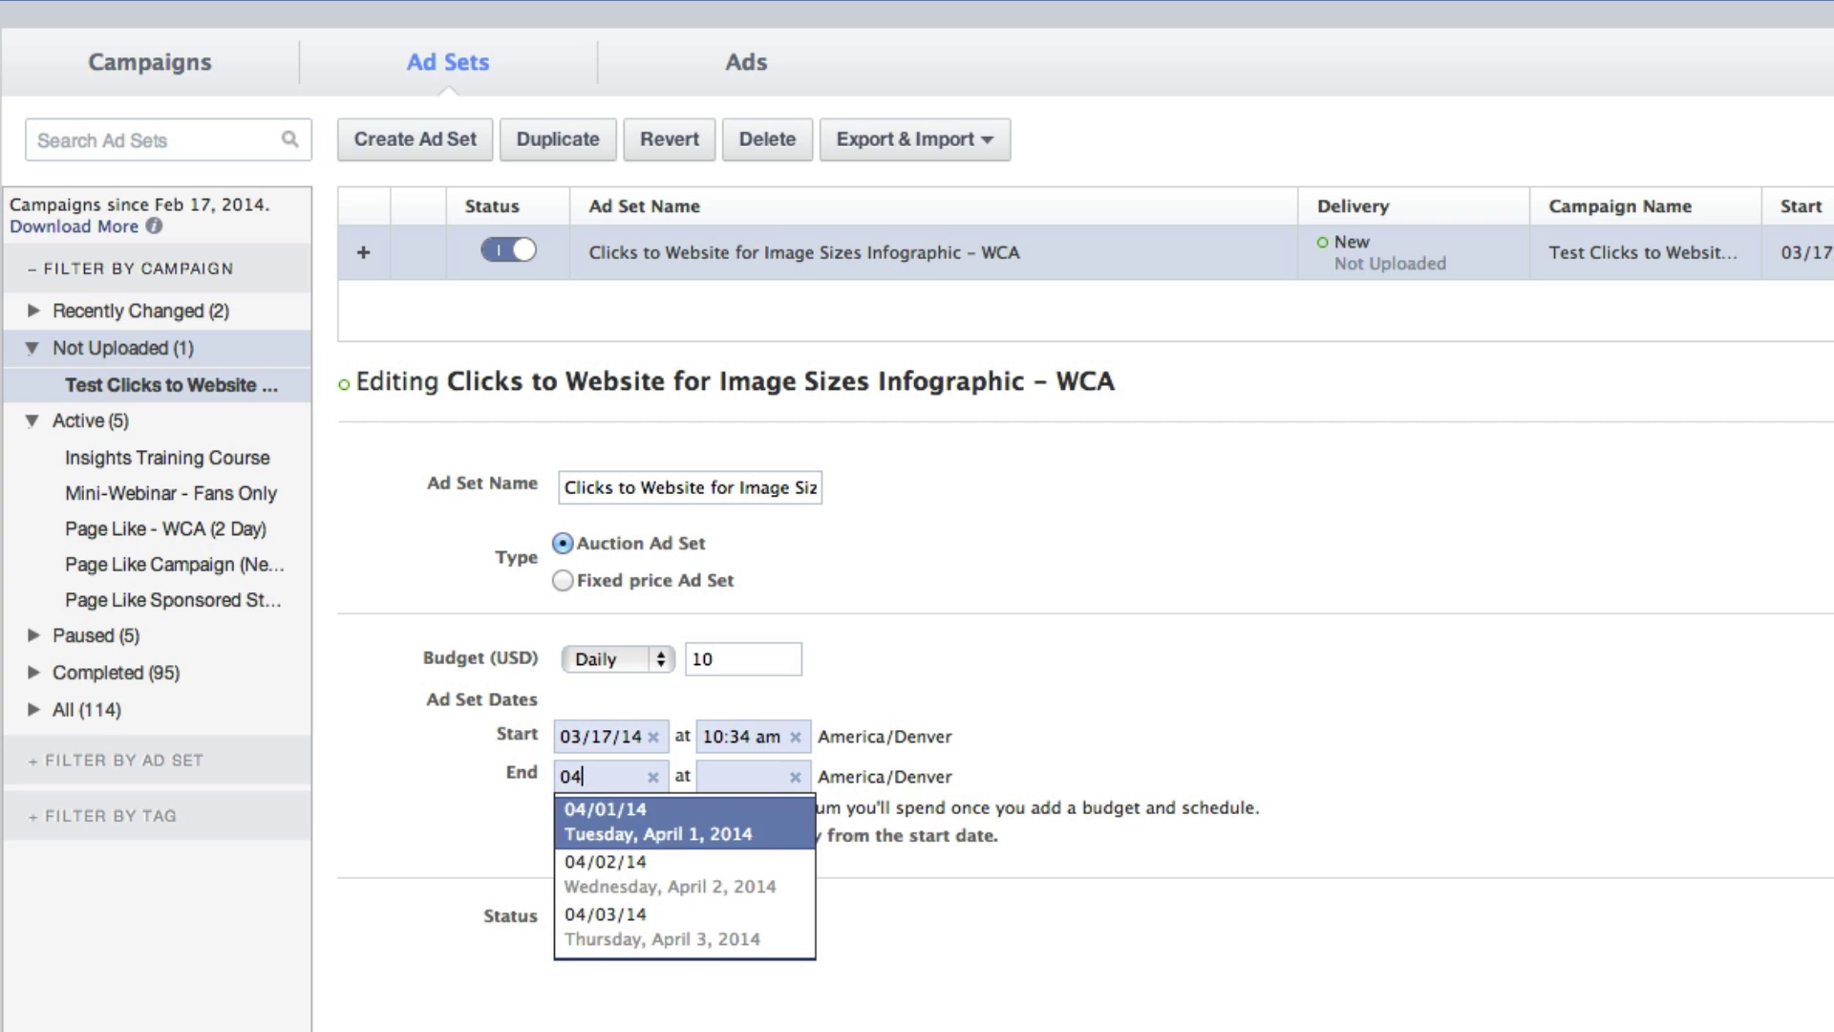
key(Return)
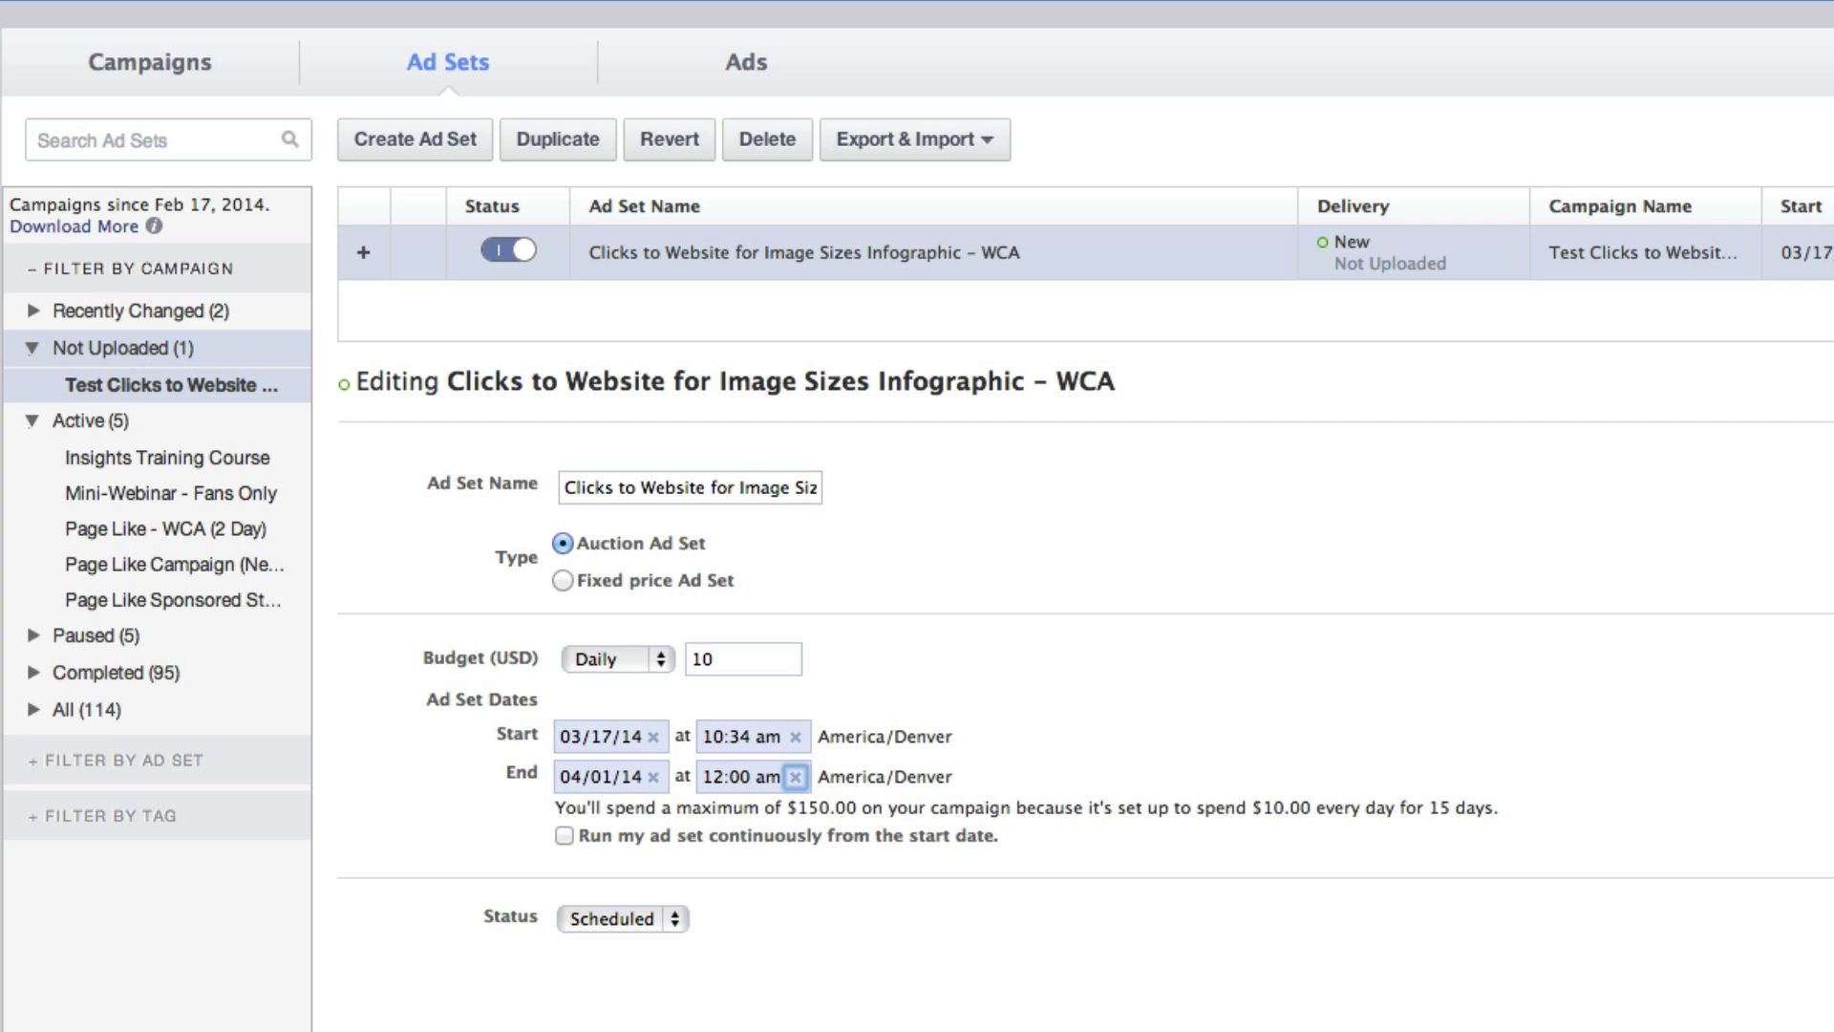
click(820, 255)
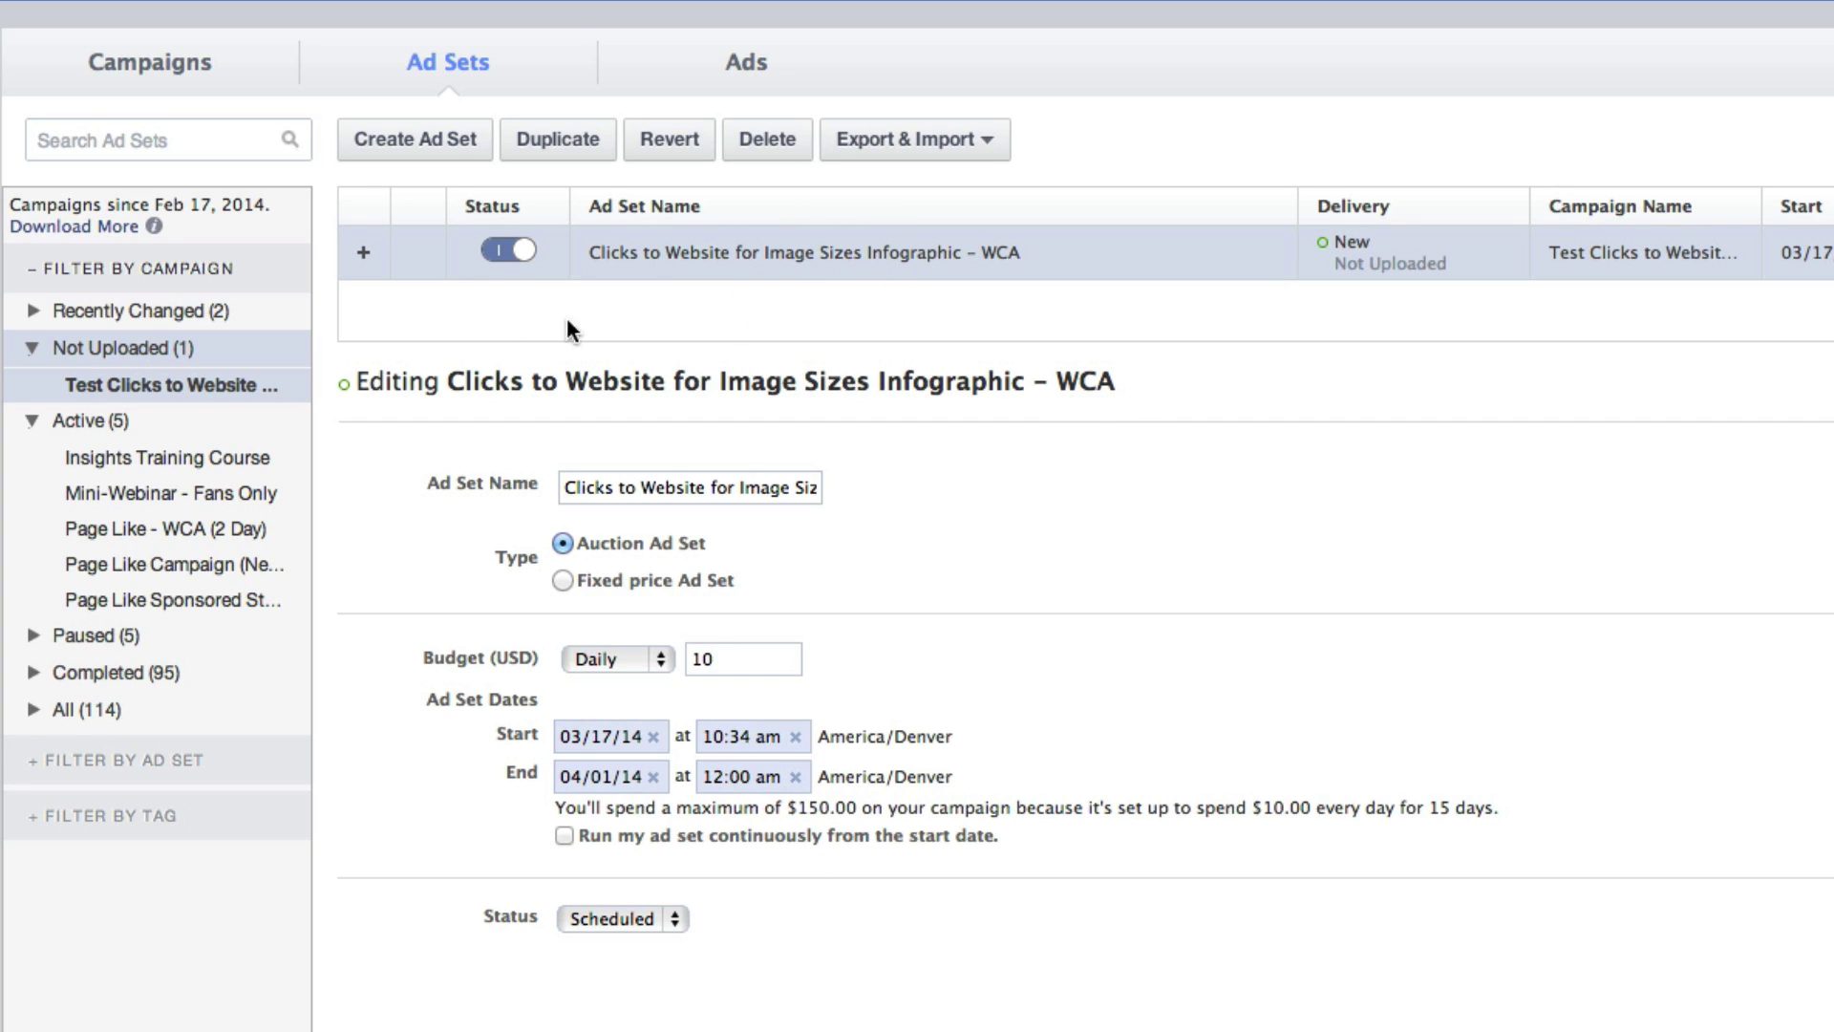
click(441, 144)
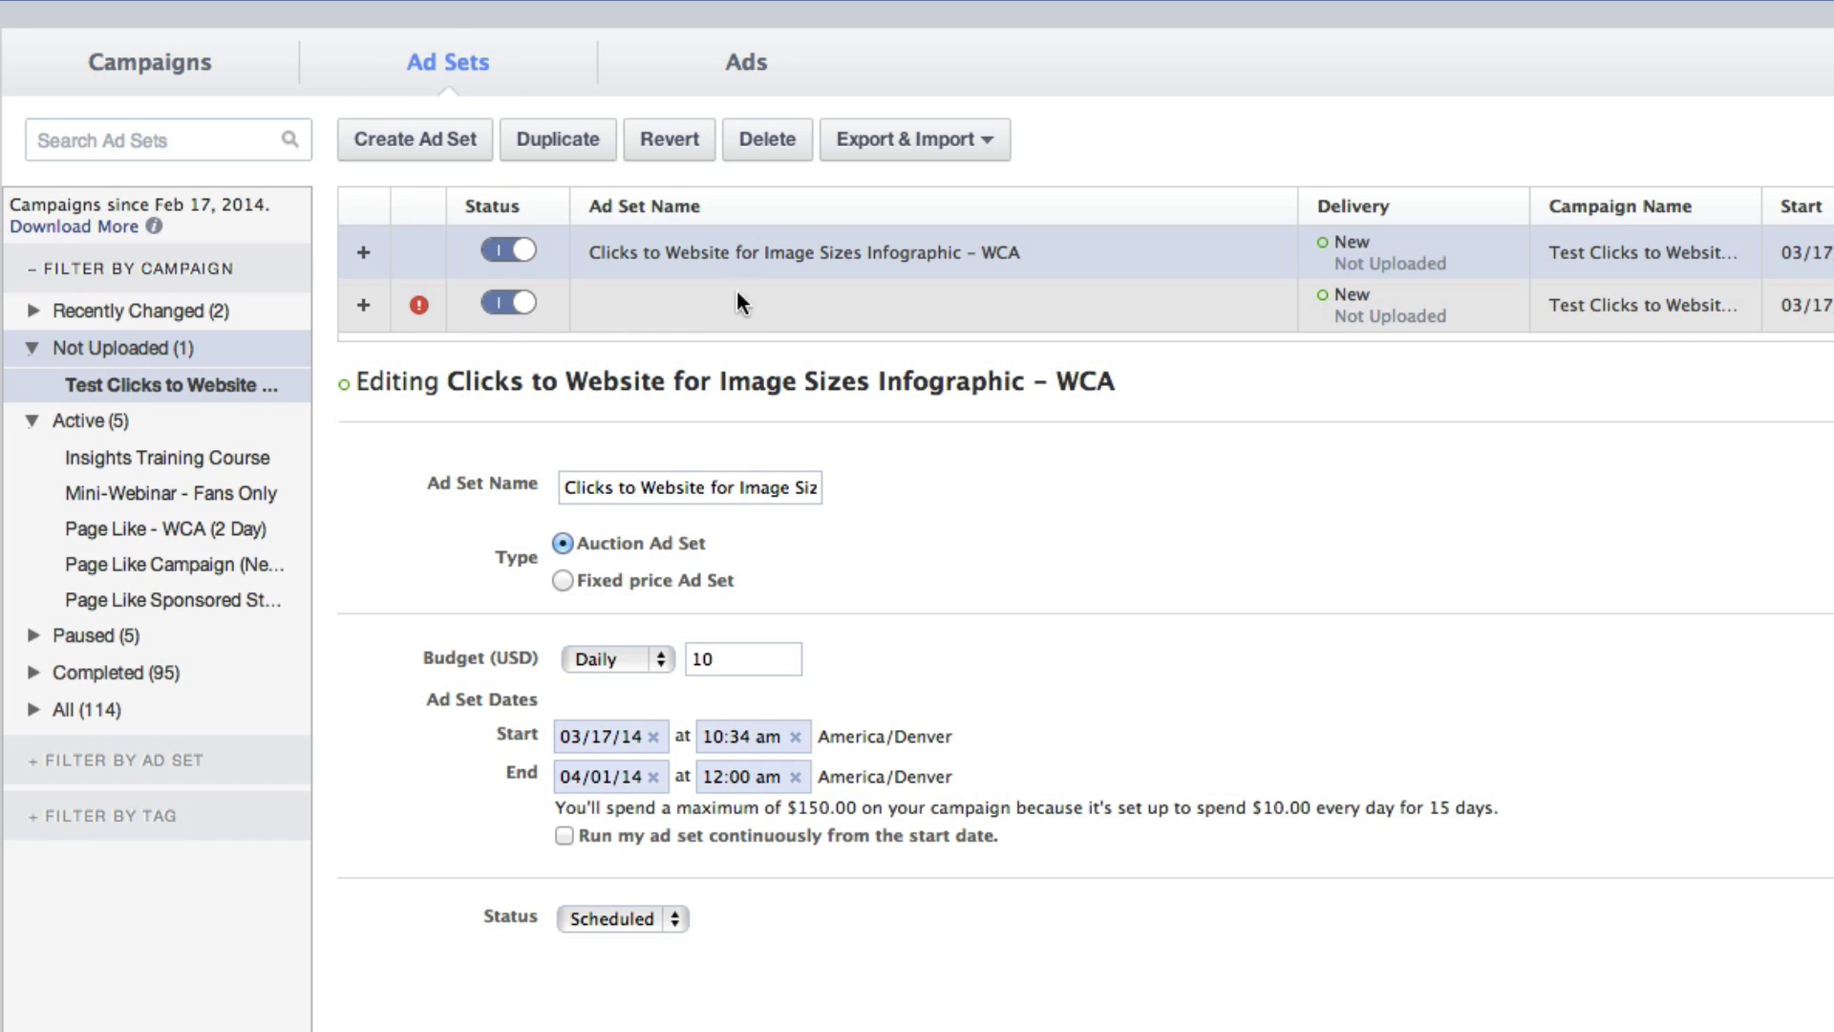
Name the blank ad set 'Clicks to Website for Image Sizes Infographic – Fans'
click(677, 302)
click(679, 527)
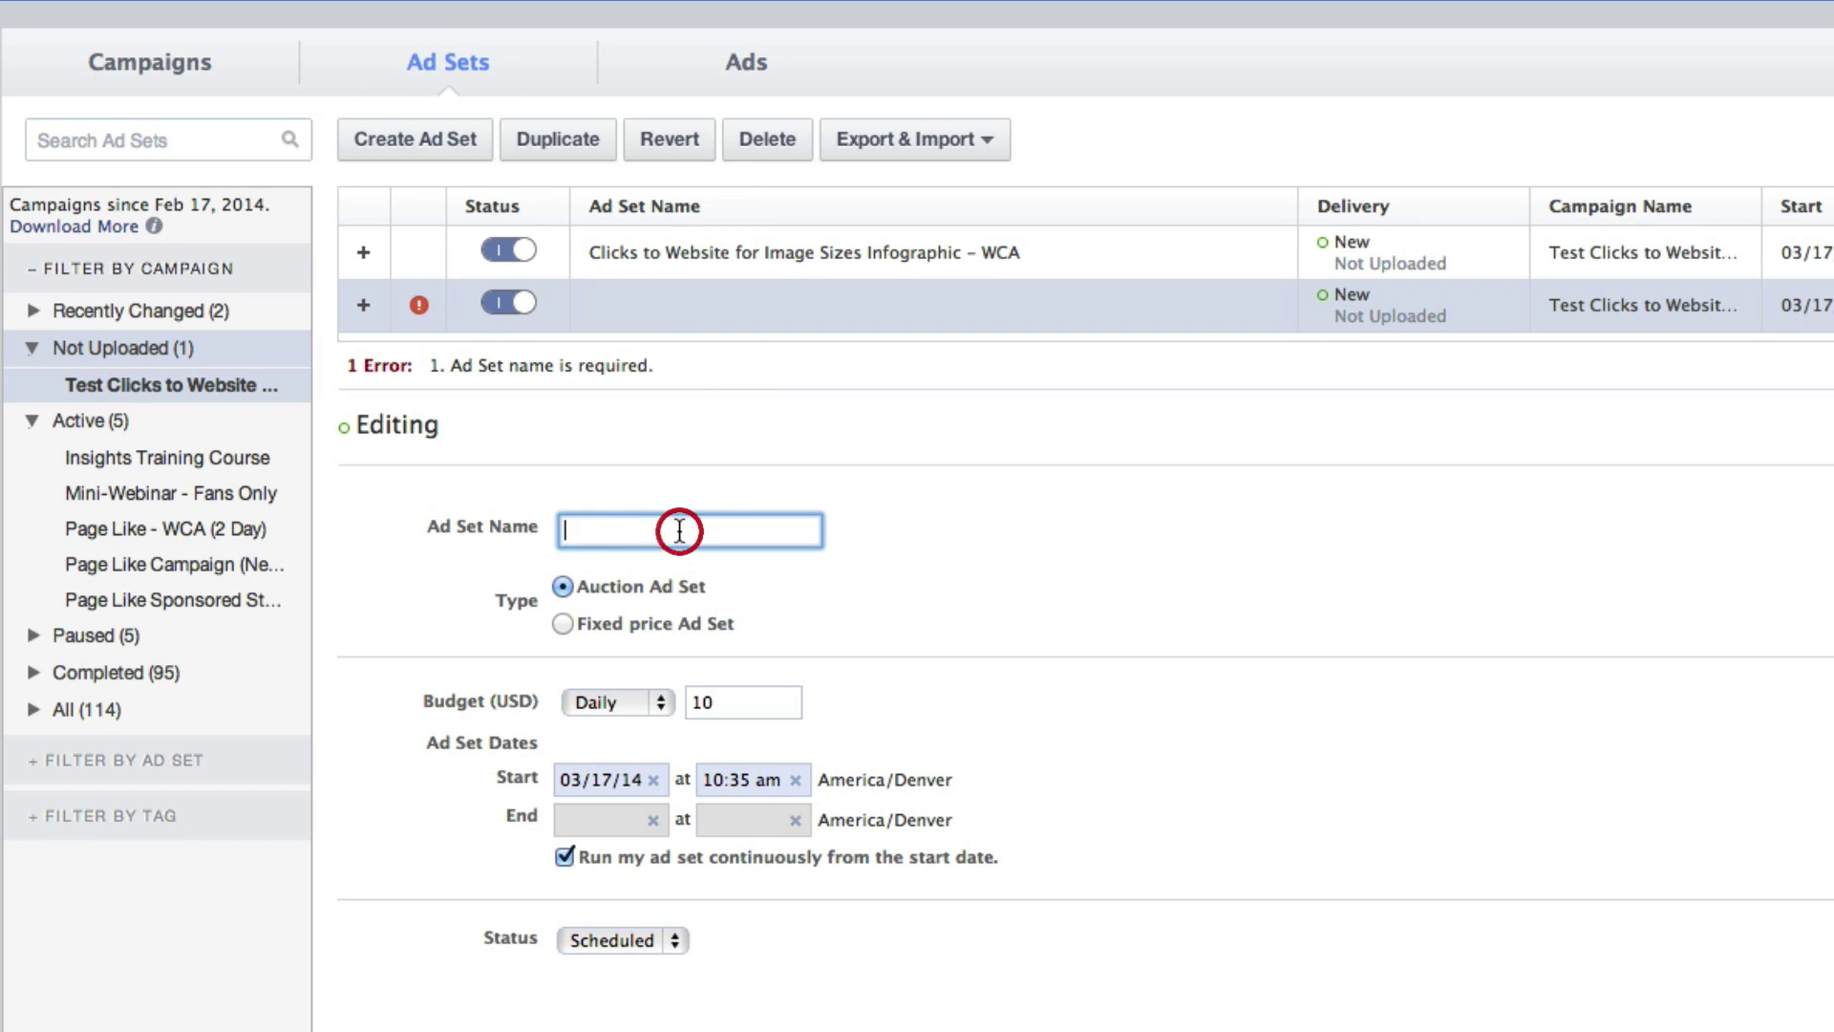
text(Clicks to Website)
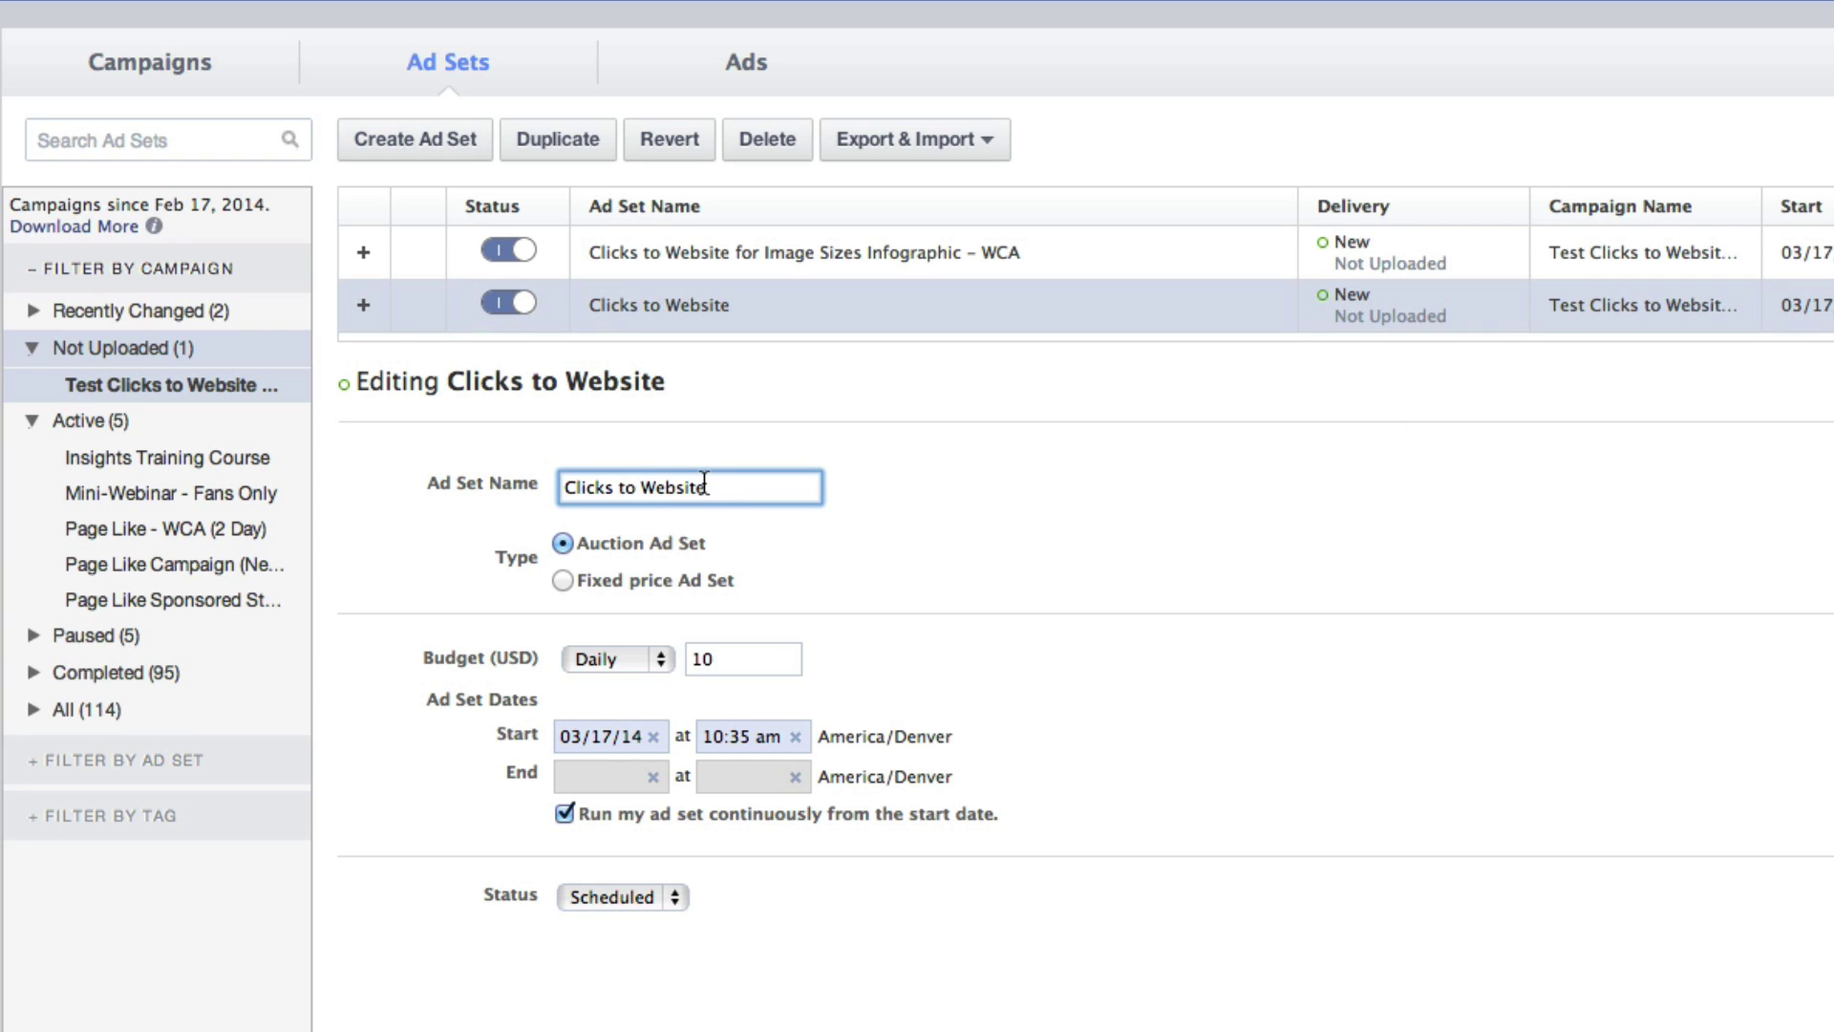
text(for Image Sizes Infographic – Fans)
Give the Fans ad set a $5 daily budget ending 04/01/14
double_click(737, 668)
text(5)
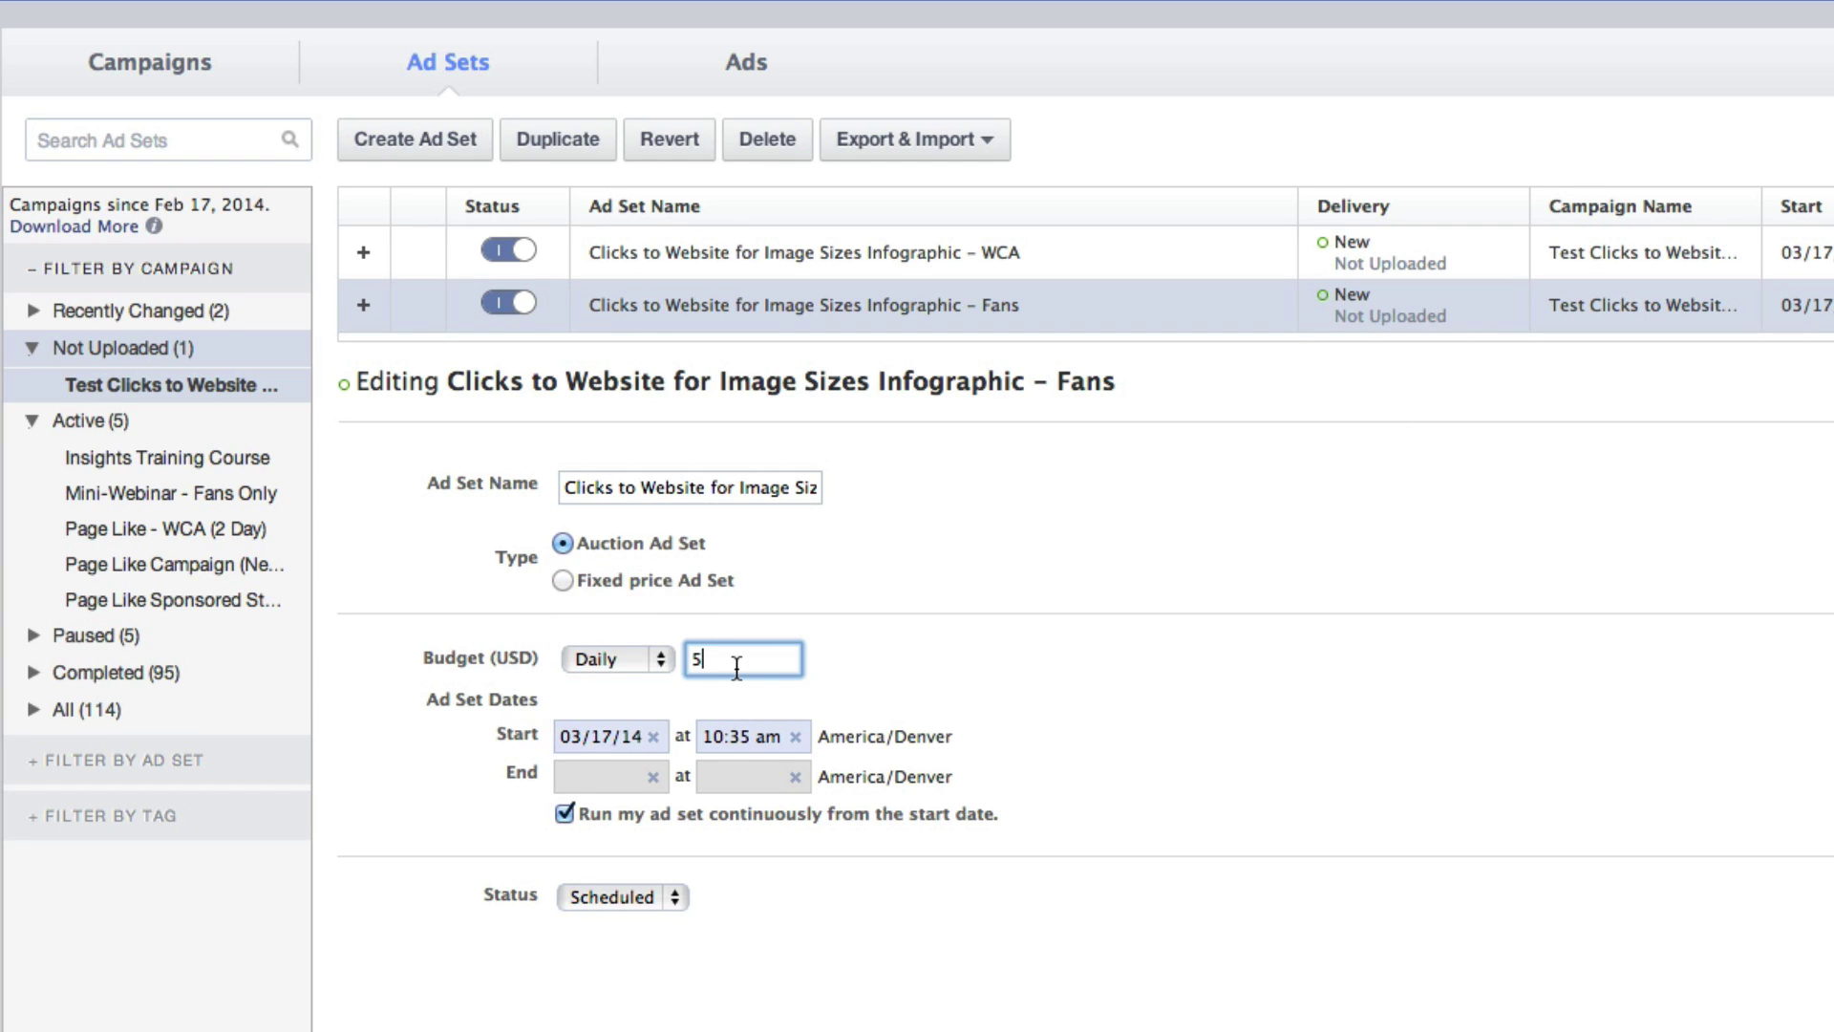
click(565, 813)
click(587, 780)
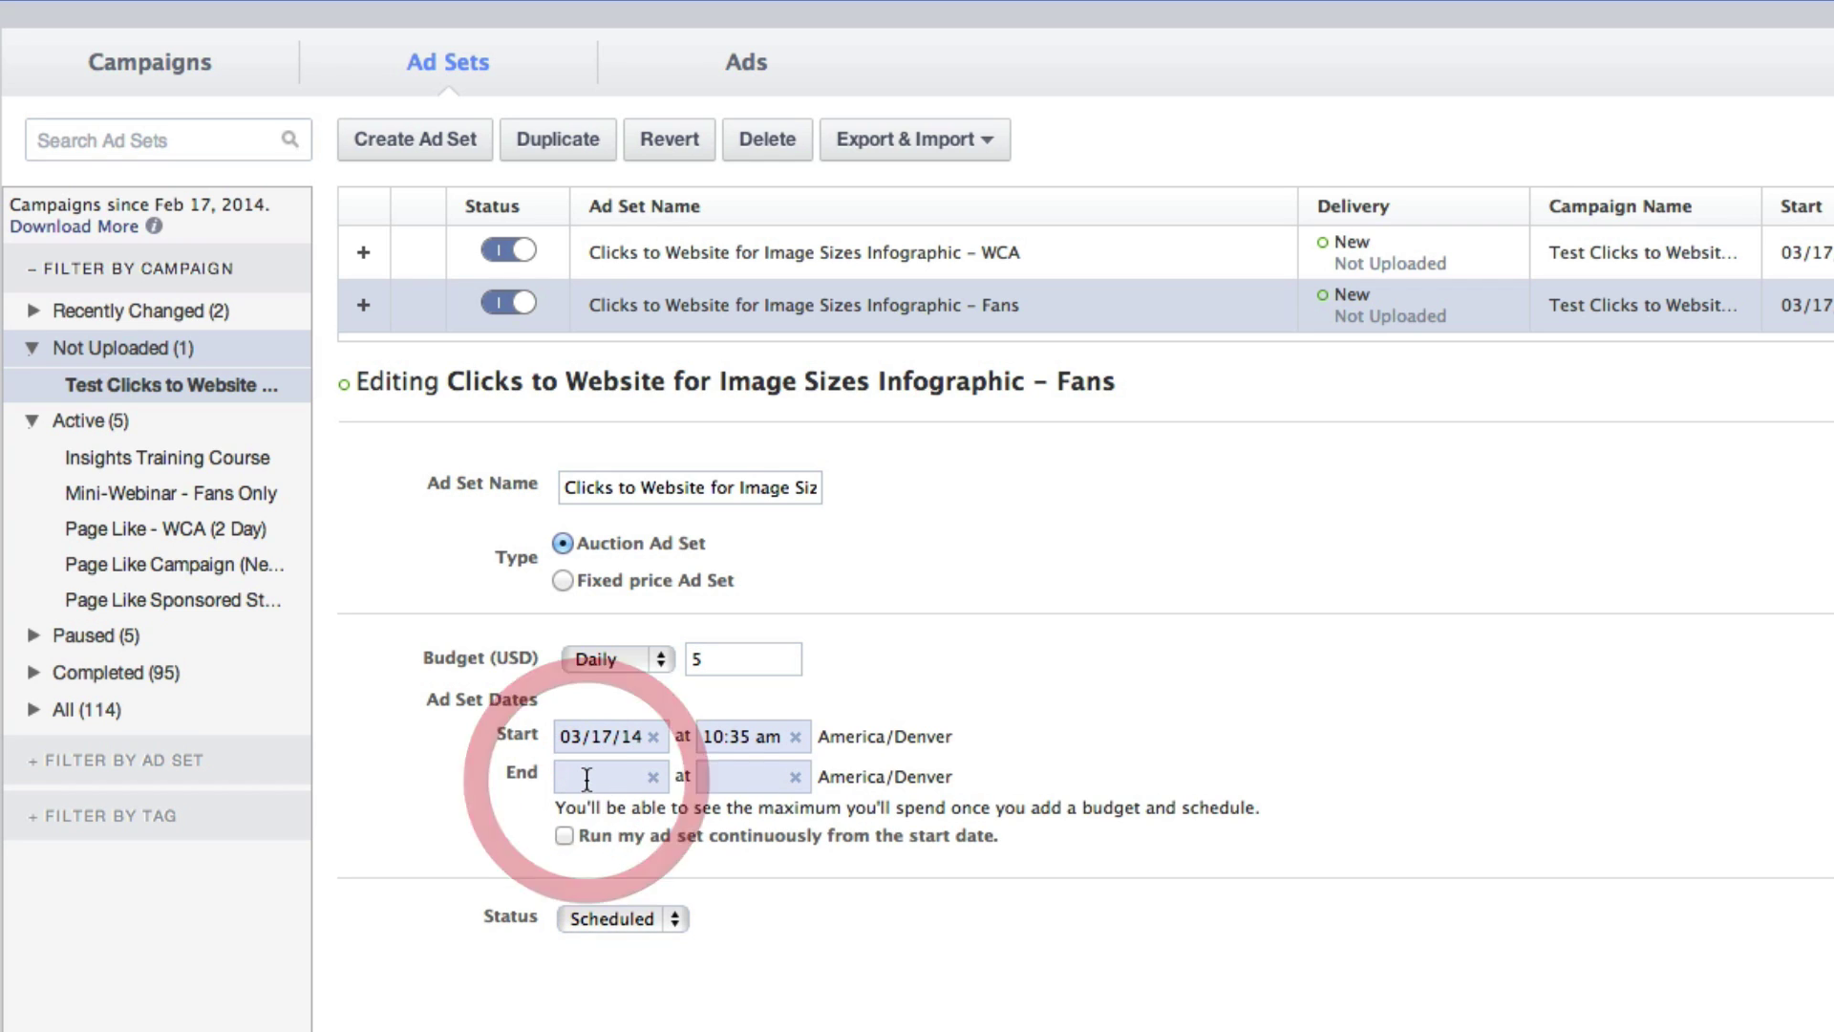
text(04)
click(601, 817)
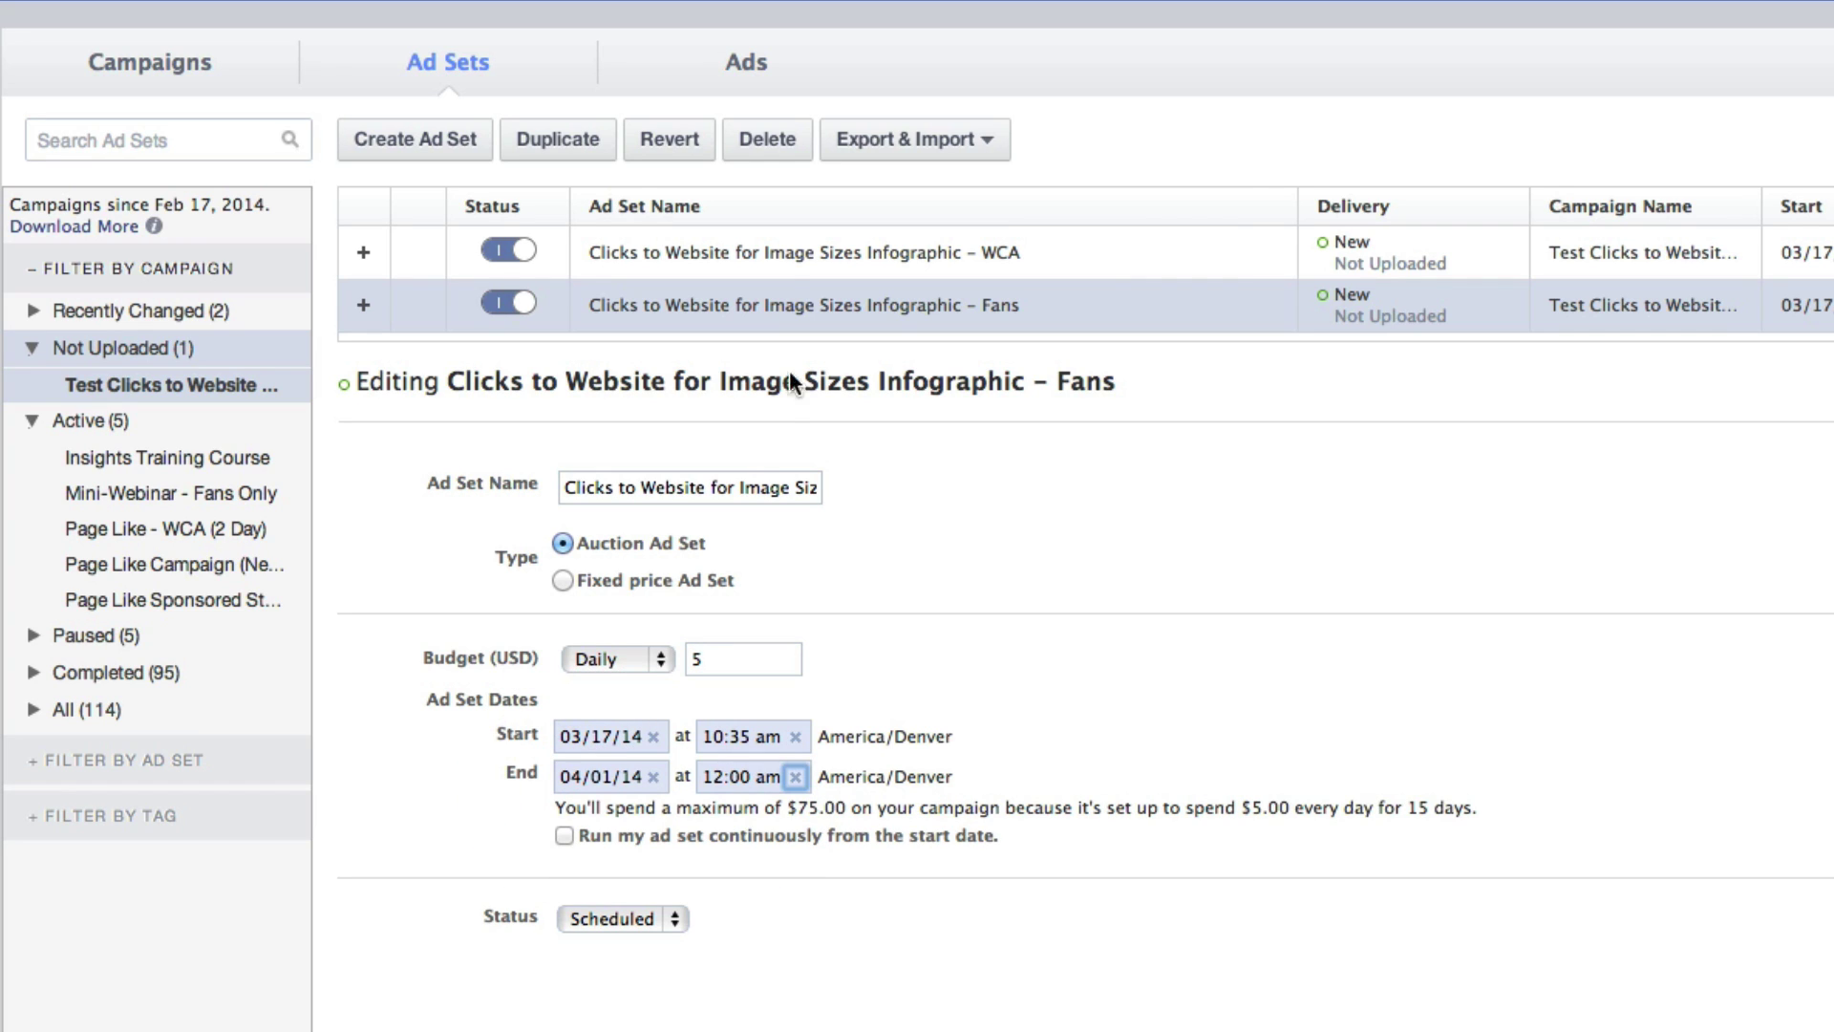
click(754, 69)
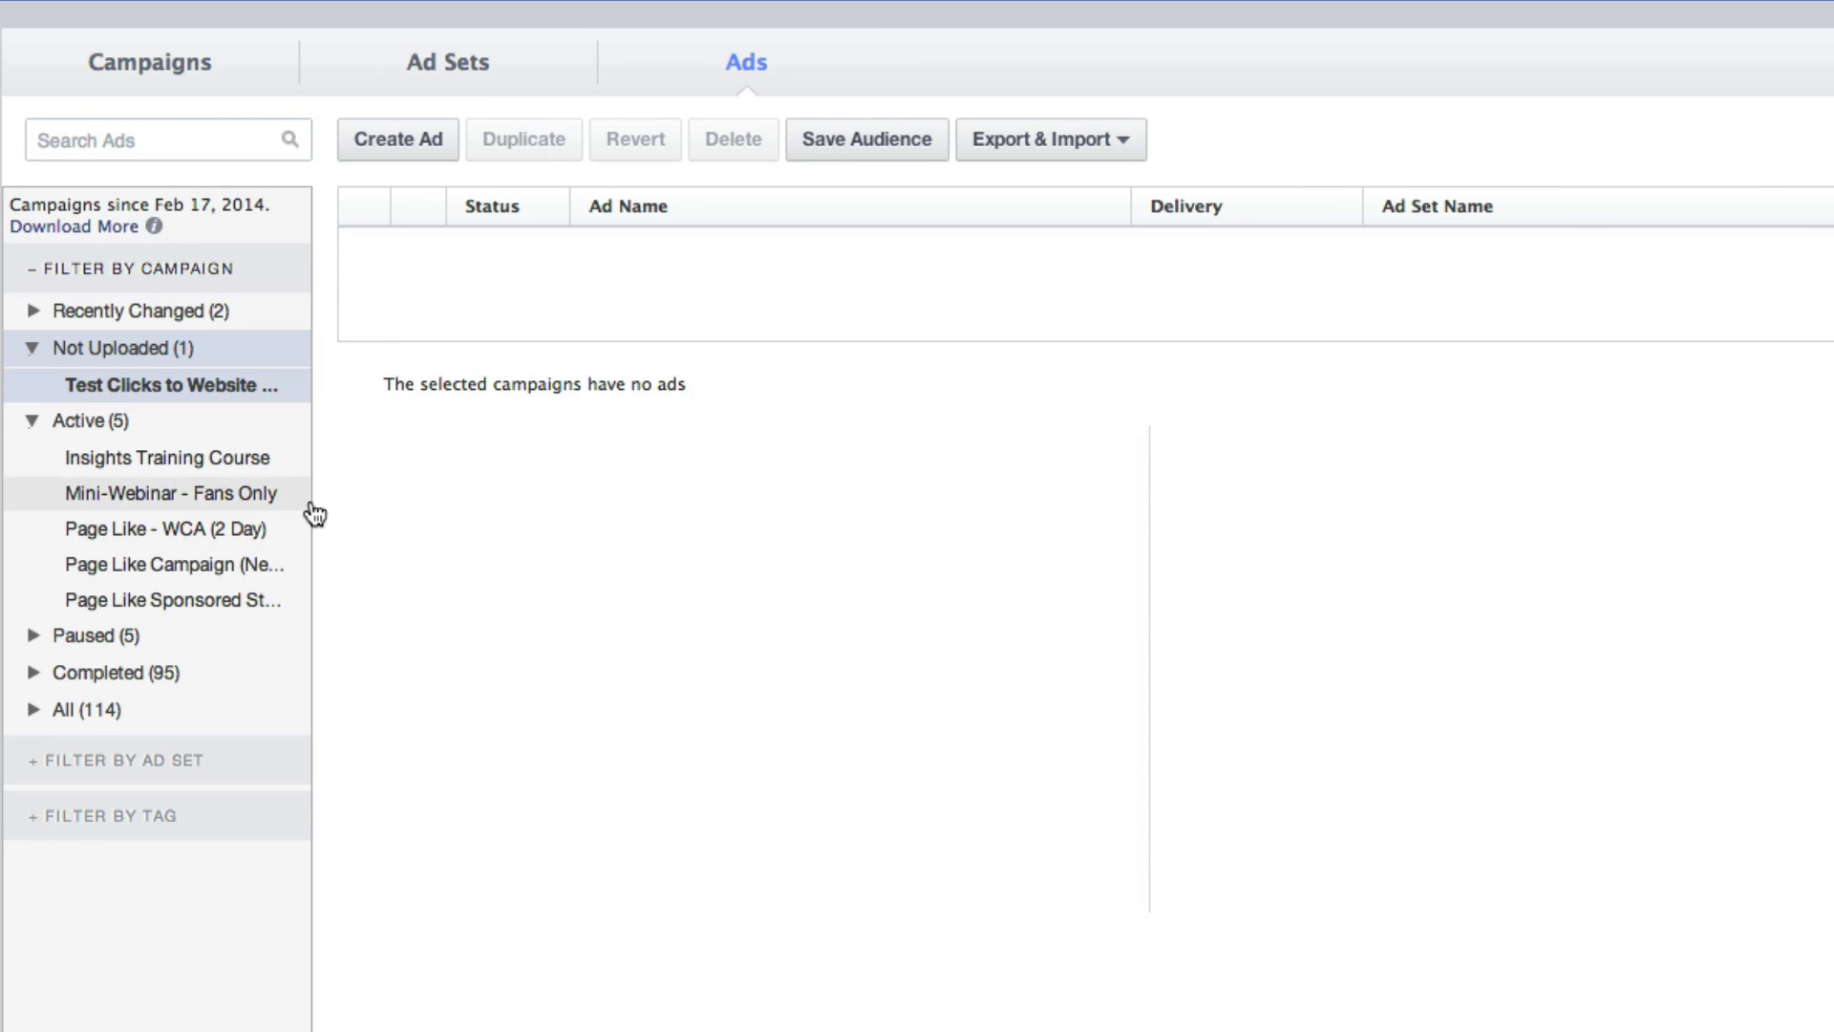
Create a new ad under the Test Clicks to Website campaign's Fans ad set
click(387, 145)
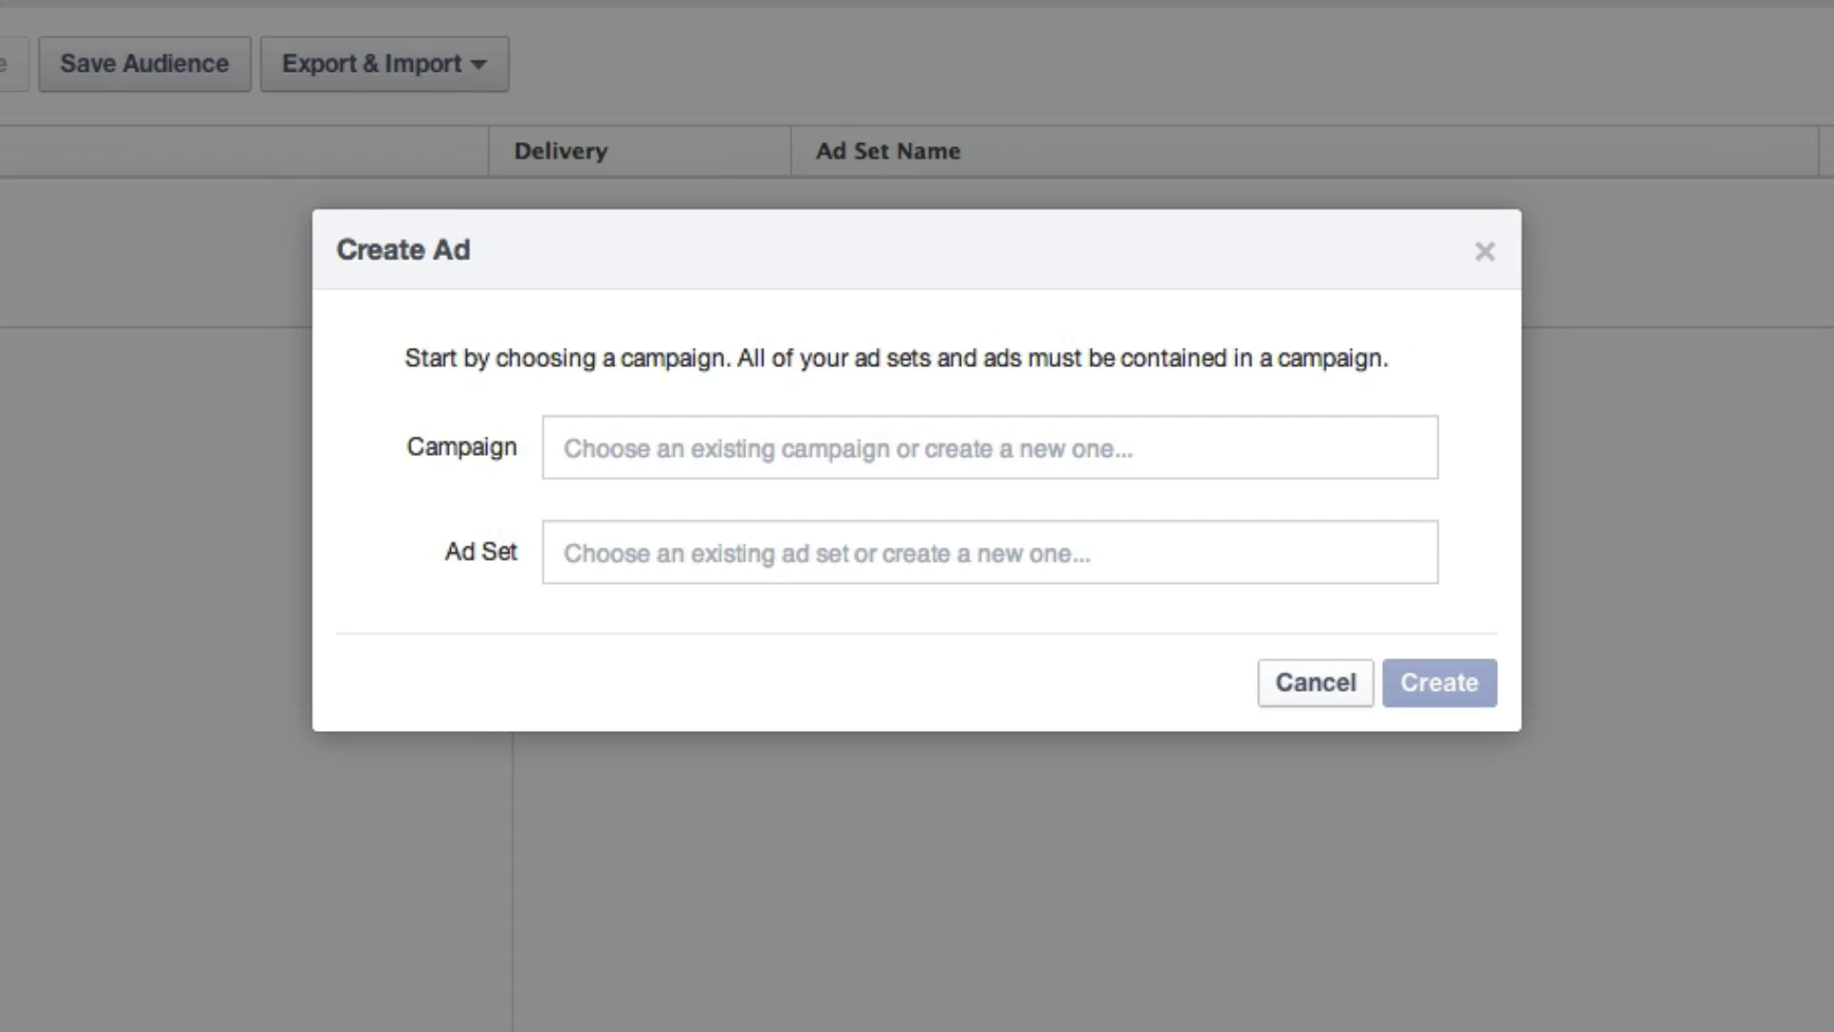
click(652, 449)
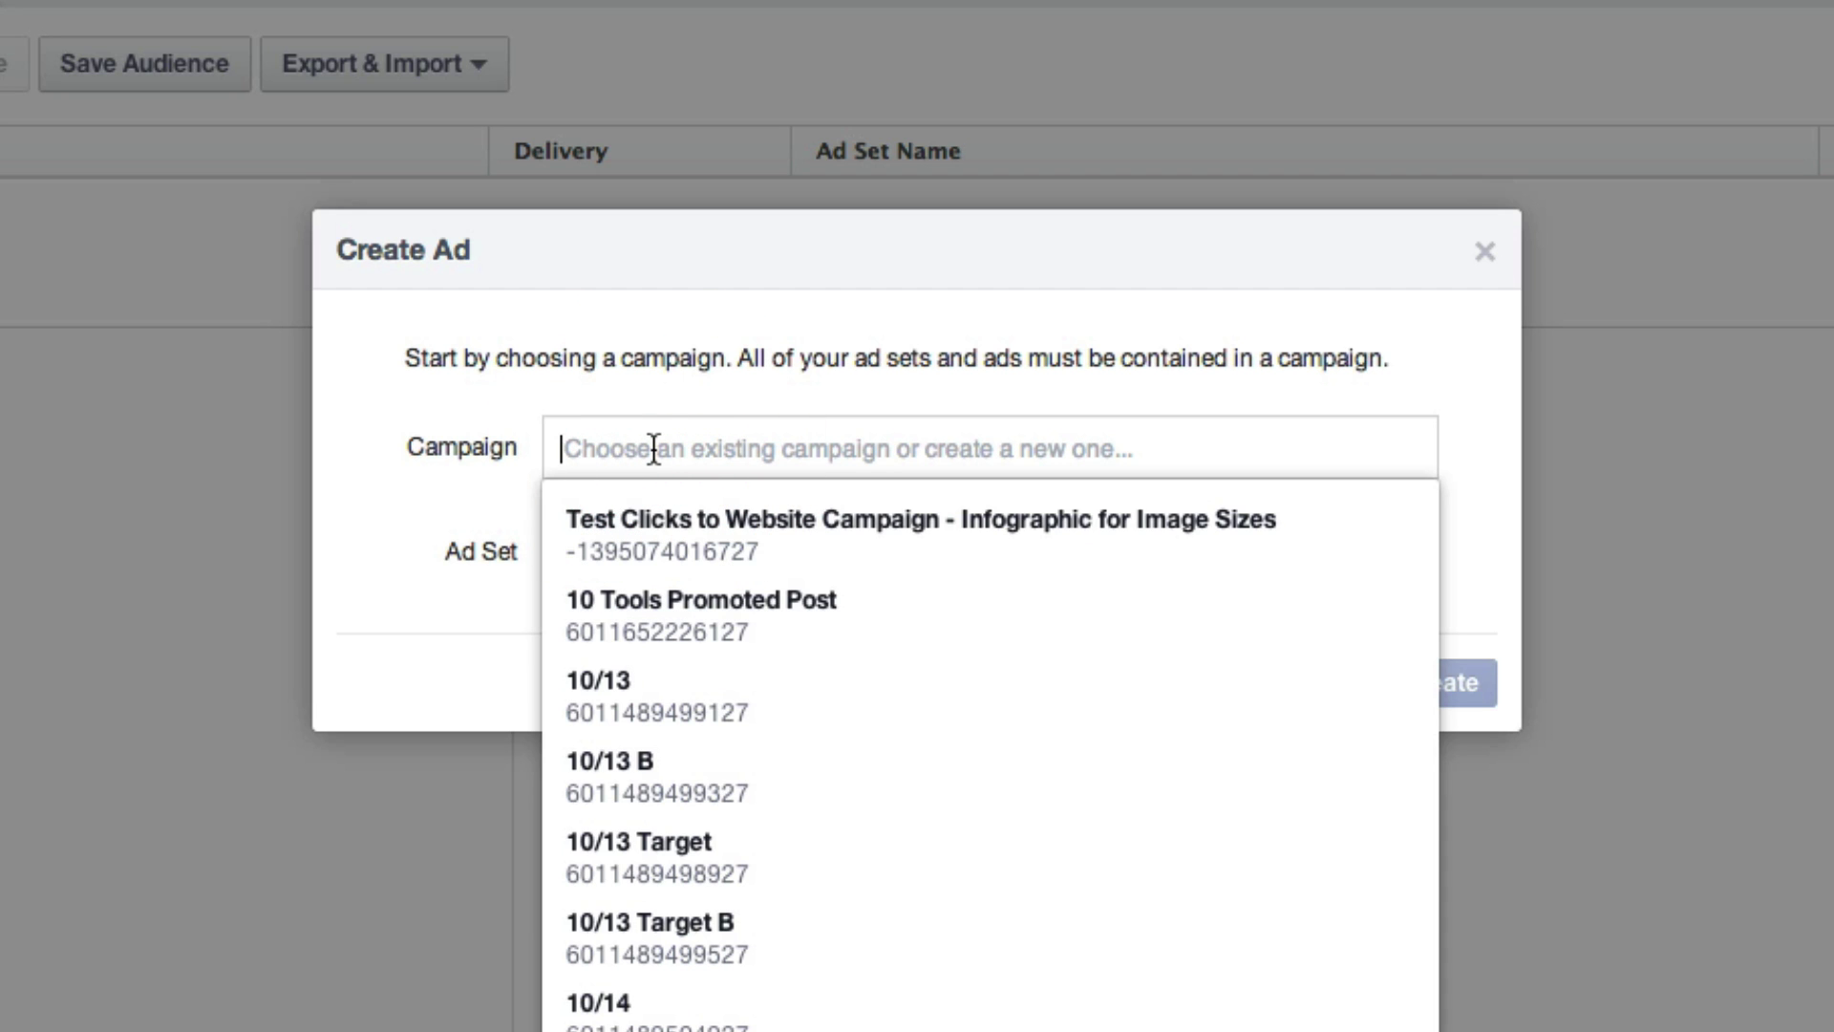
click(1048, 521)
click(684, 552)
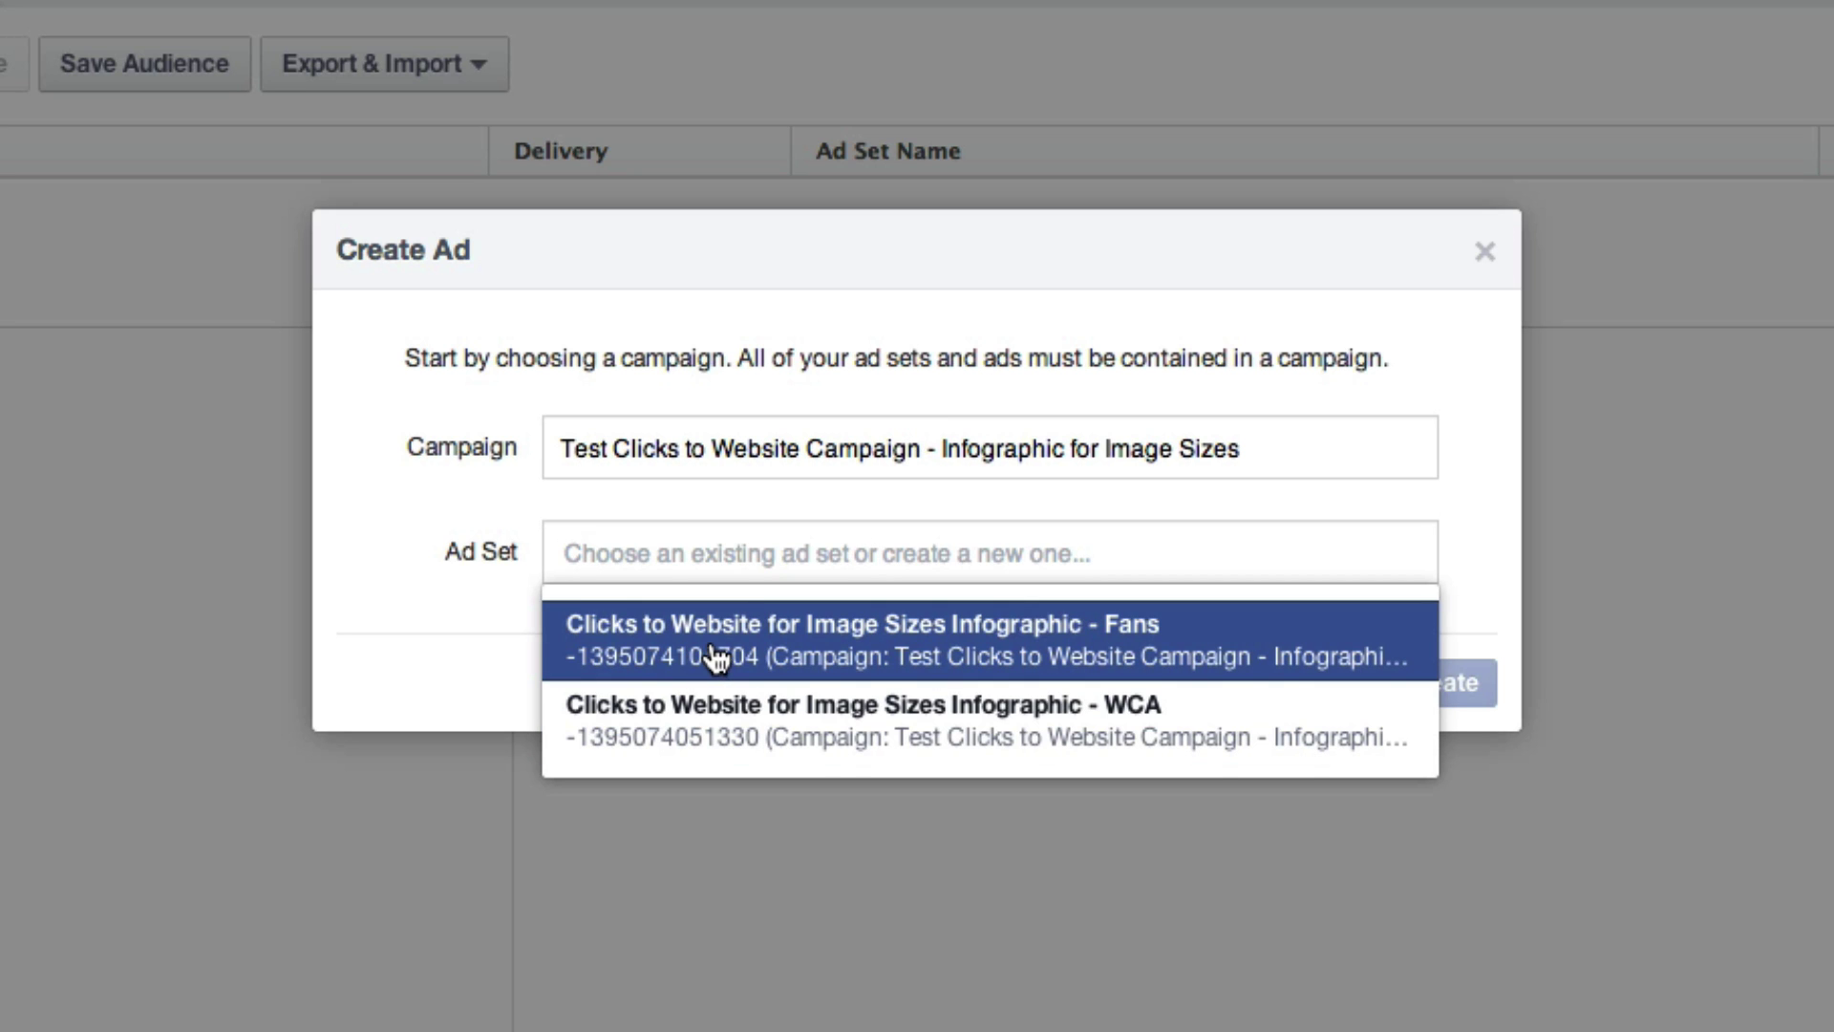
click(751, 646)
click(1443, 682)
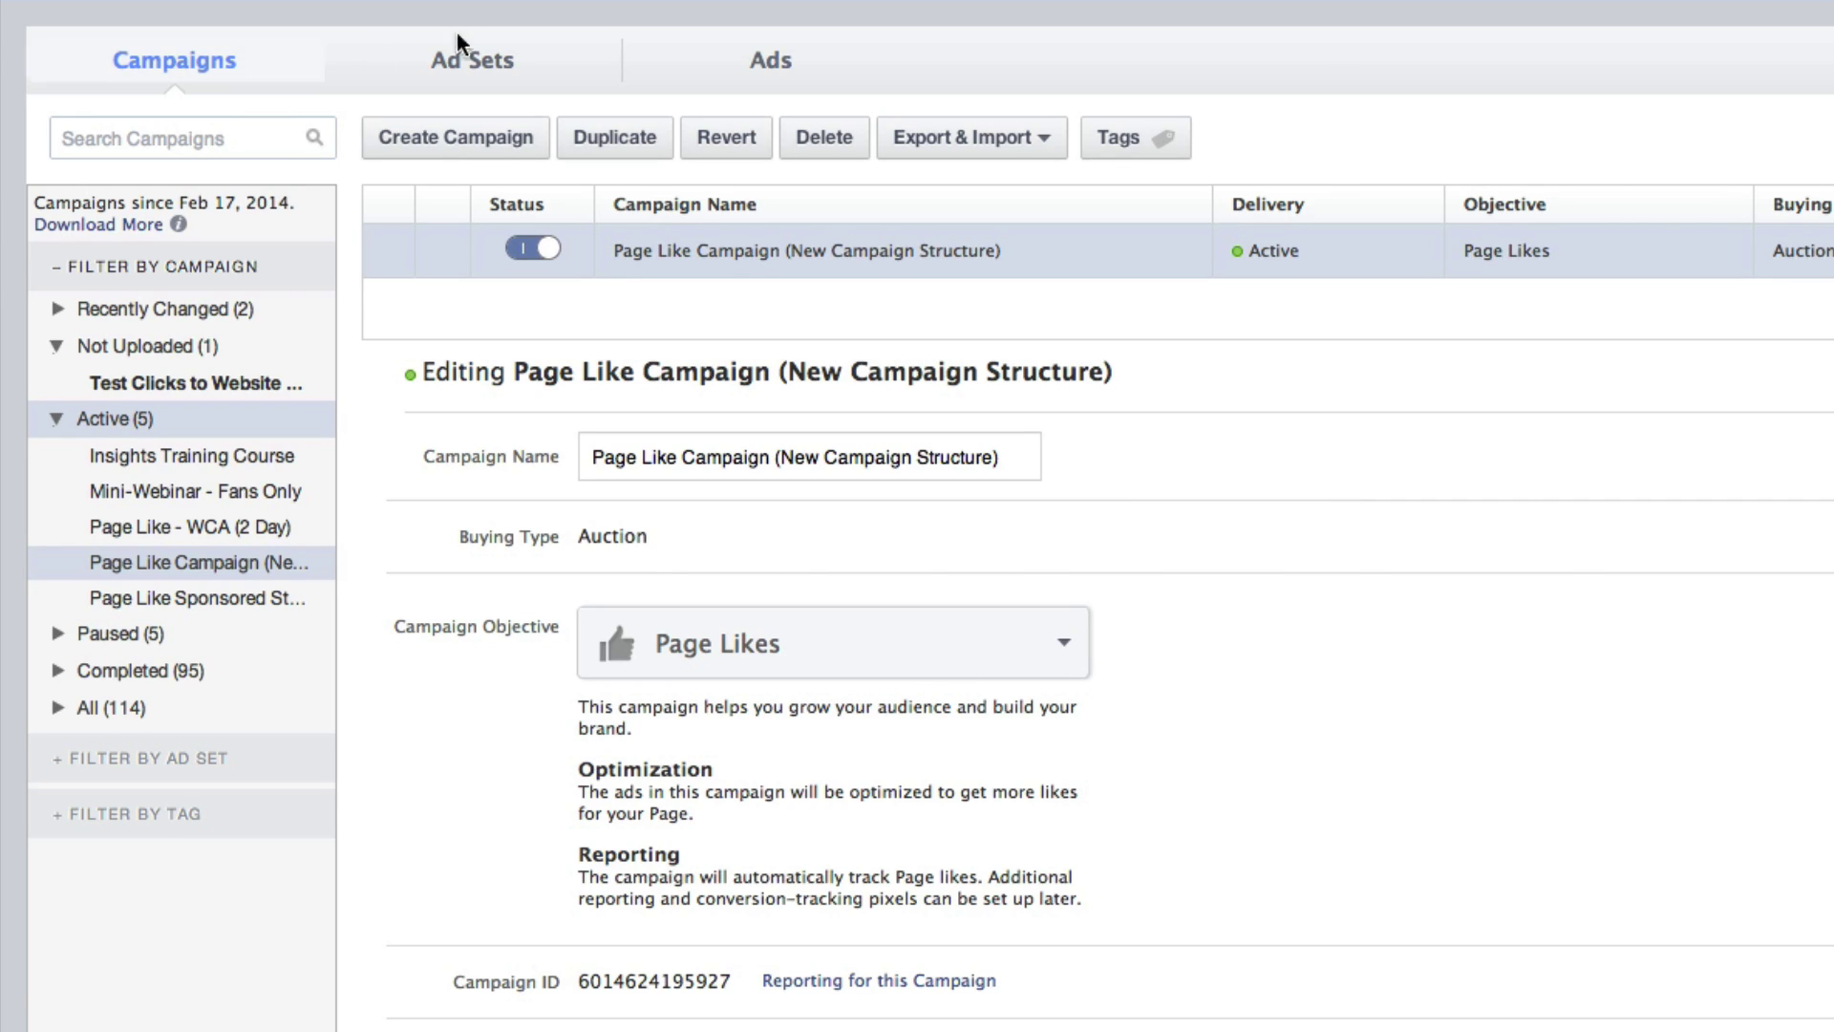
Show the Page Like campaign's ad sets with their 03/12/14–04/01/14 schedules and daily budgets
click(472, 59)
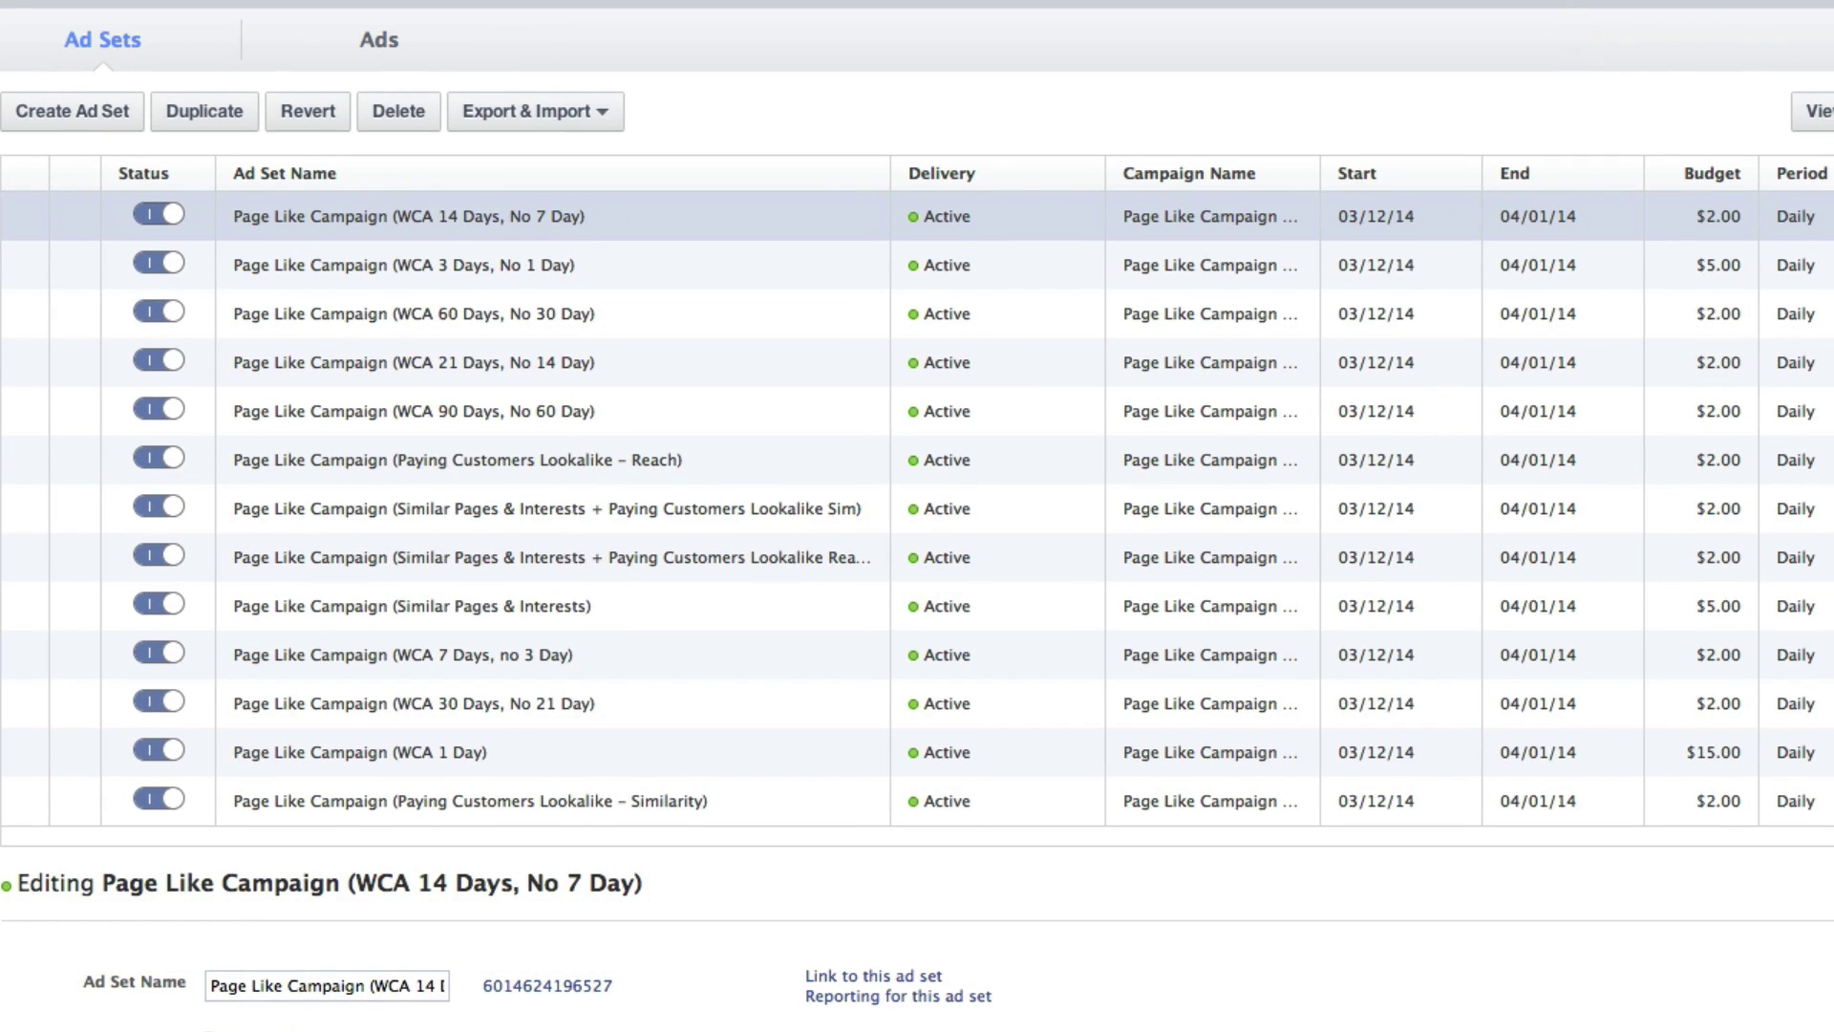